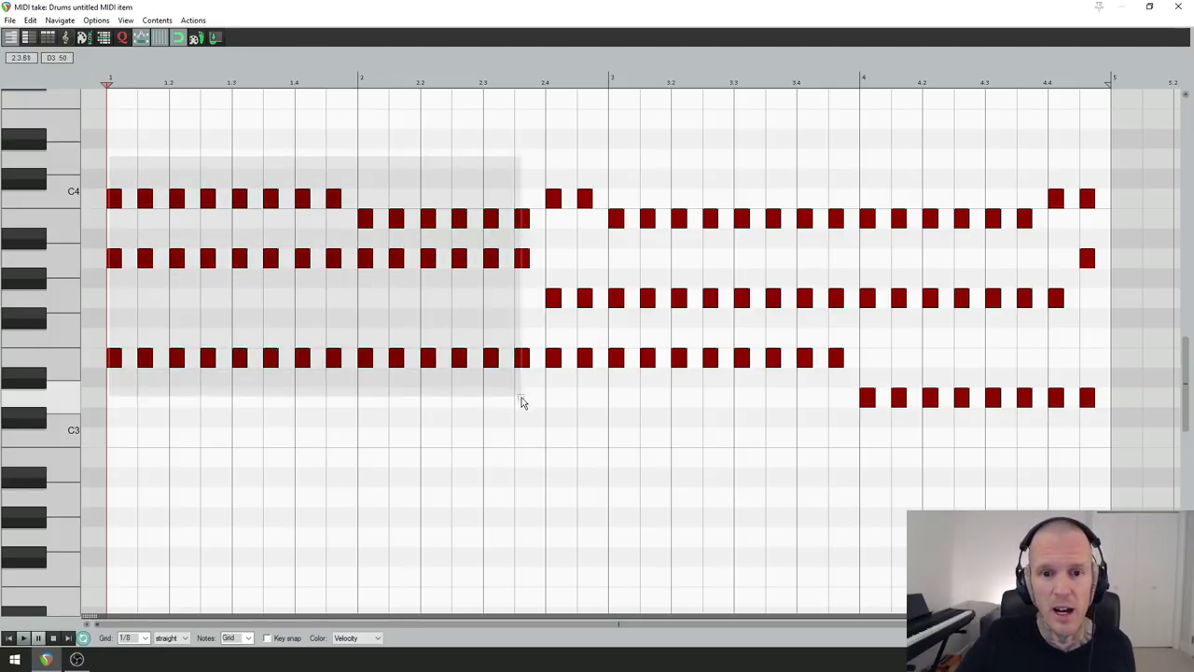
Marquee-select the existing note groups in turn: bar 1 to beat 2.4, beat 2.4, bar 3, bar 4
left_click_drag(109, 160, 530, 410)
left_click_drag(560, 239, 594, 384)
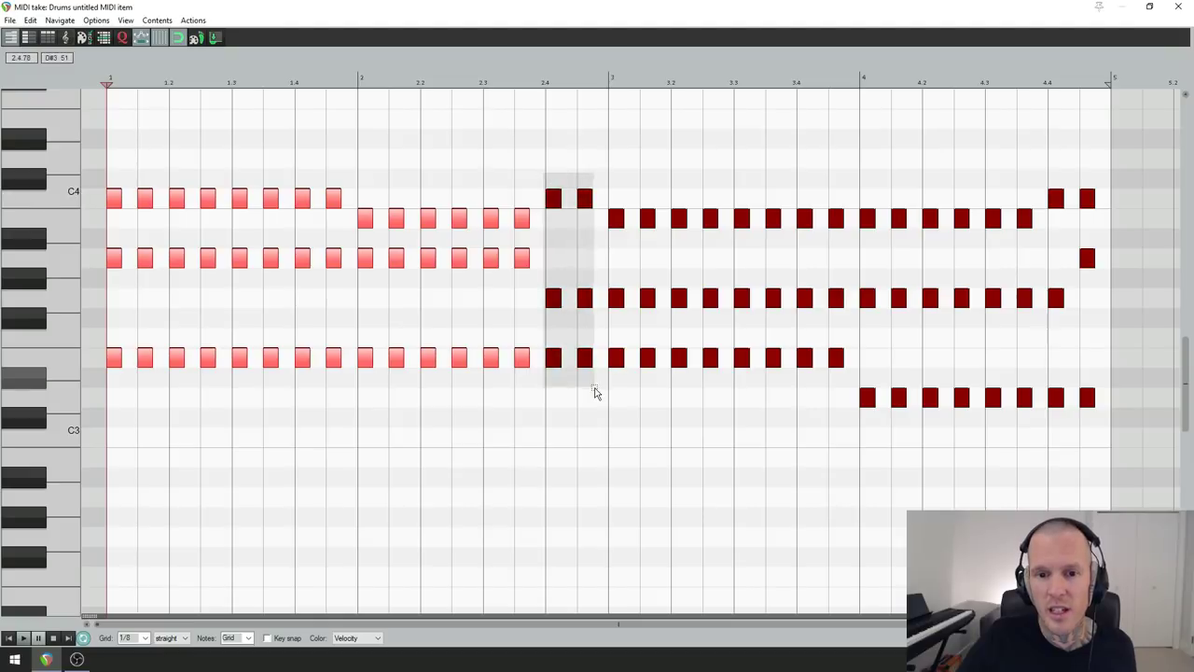
mouse_move(610, 186)
left_mouse_down()
mouse_move(849, 397)
mouse_move(852, 373)
left_mouse_up()
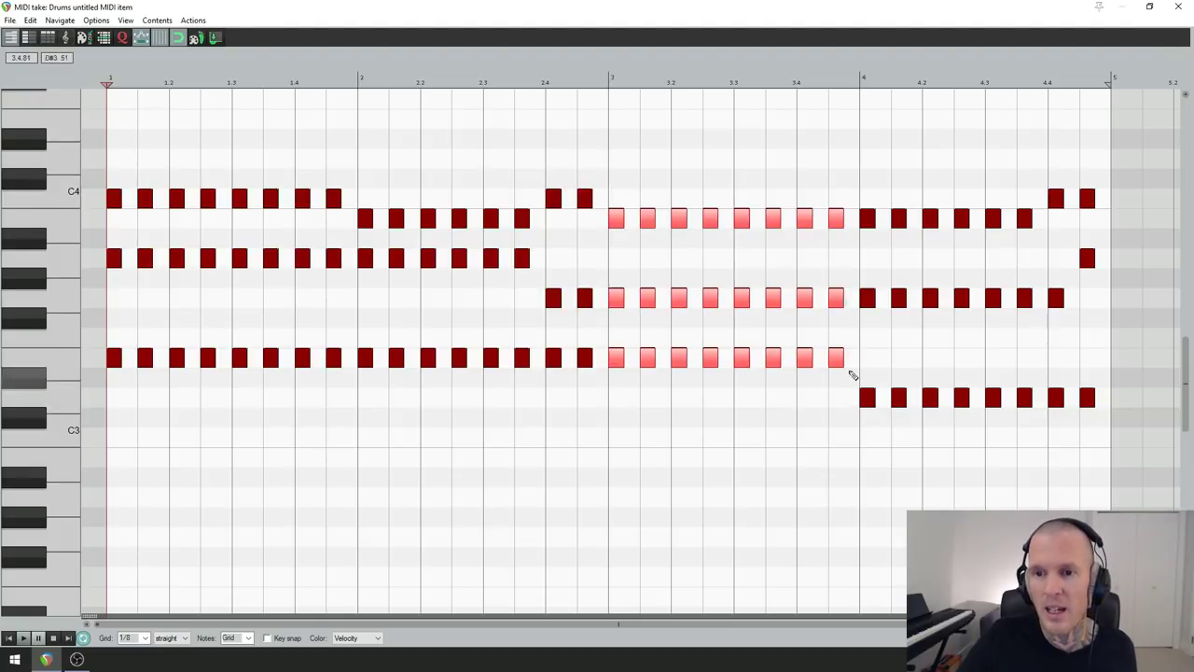
left_click_drag(858, 158, 1128, 442)
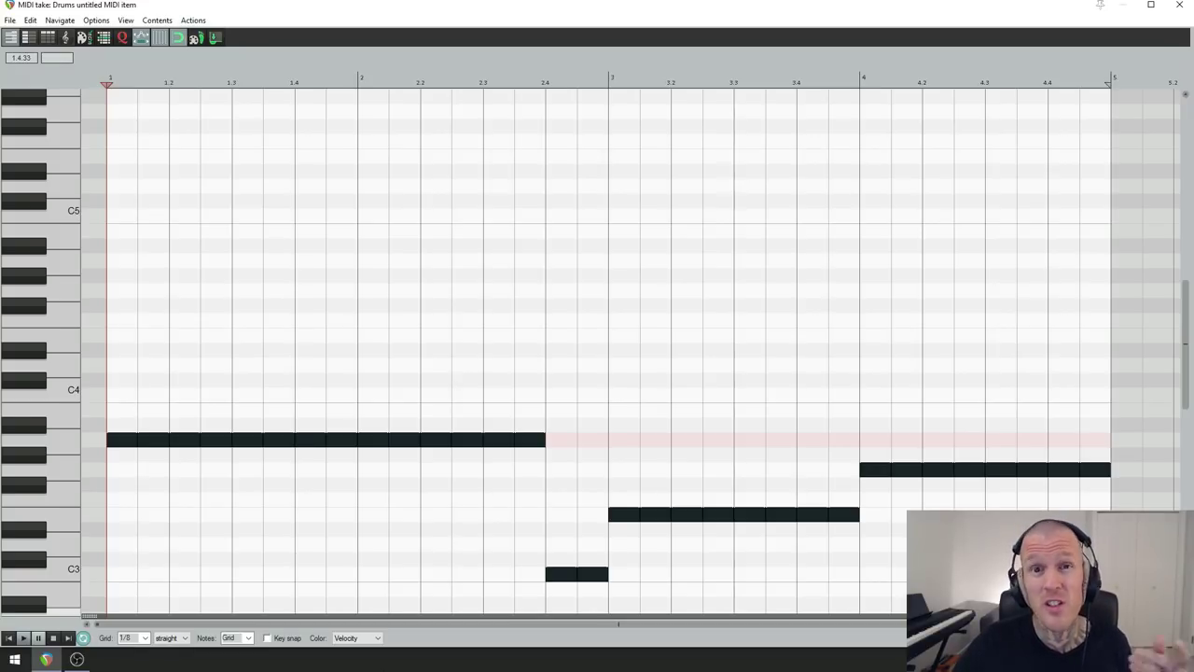
left_click(145, 638)
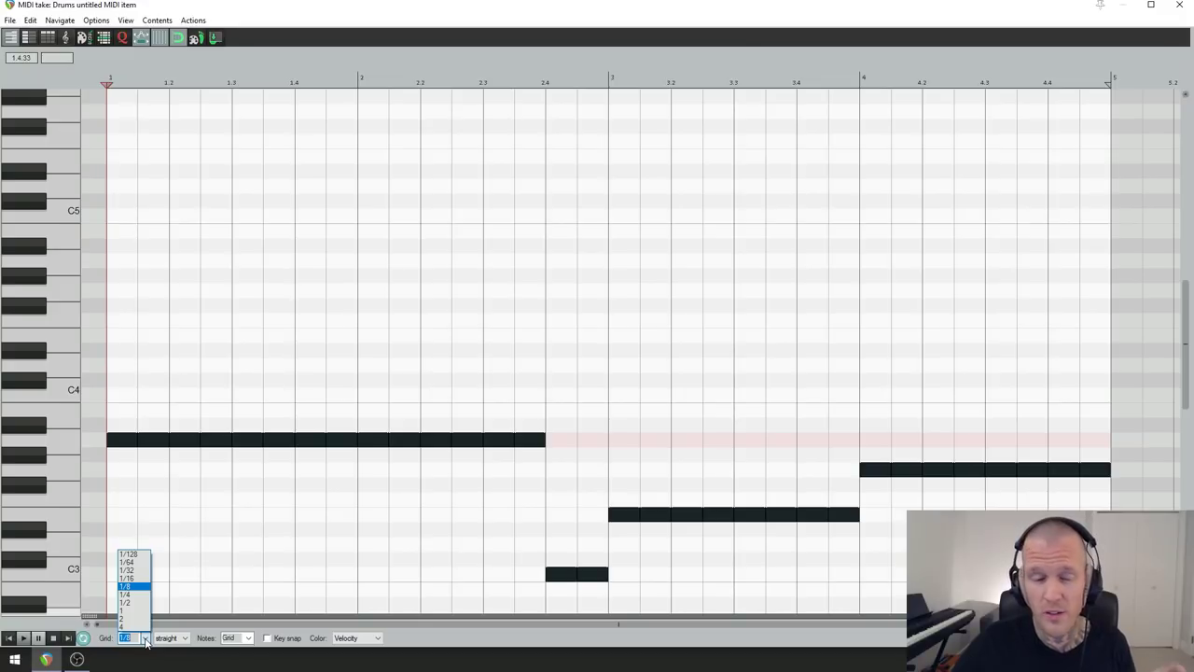
left_click(127, 594)
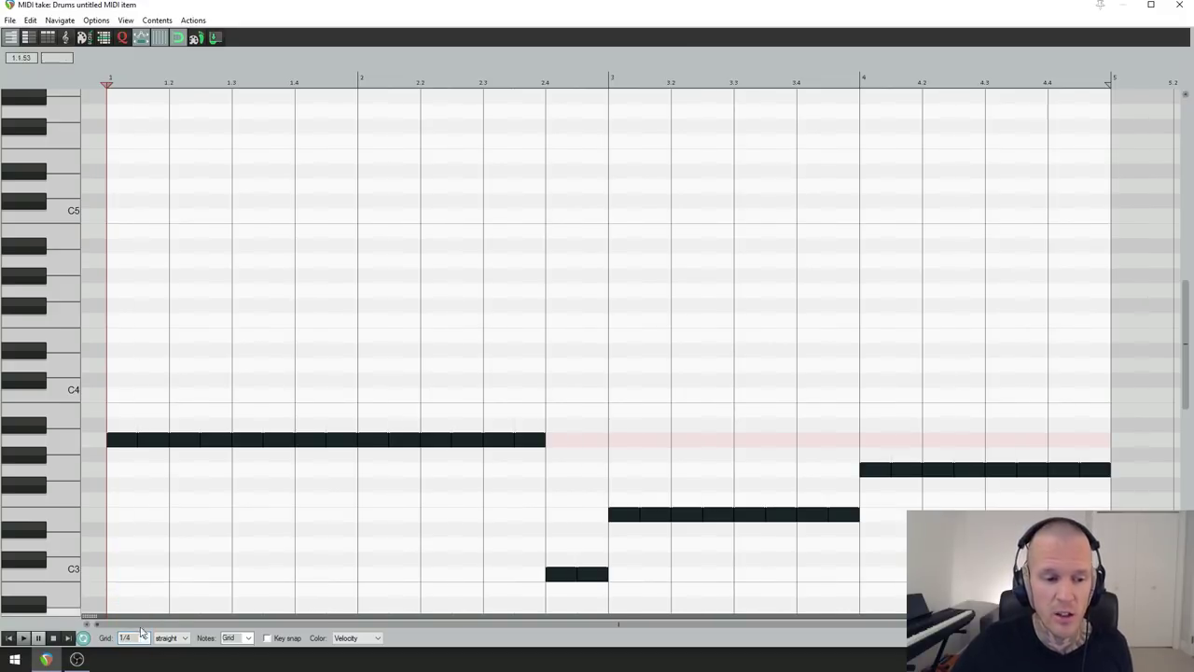
left_click(145, 638)
left_click(138, 586)
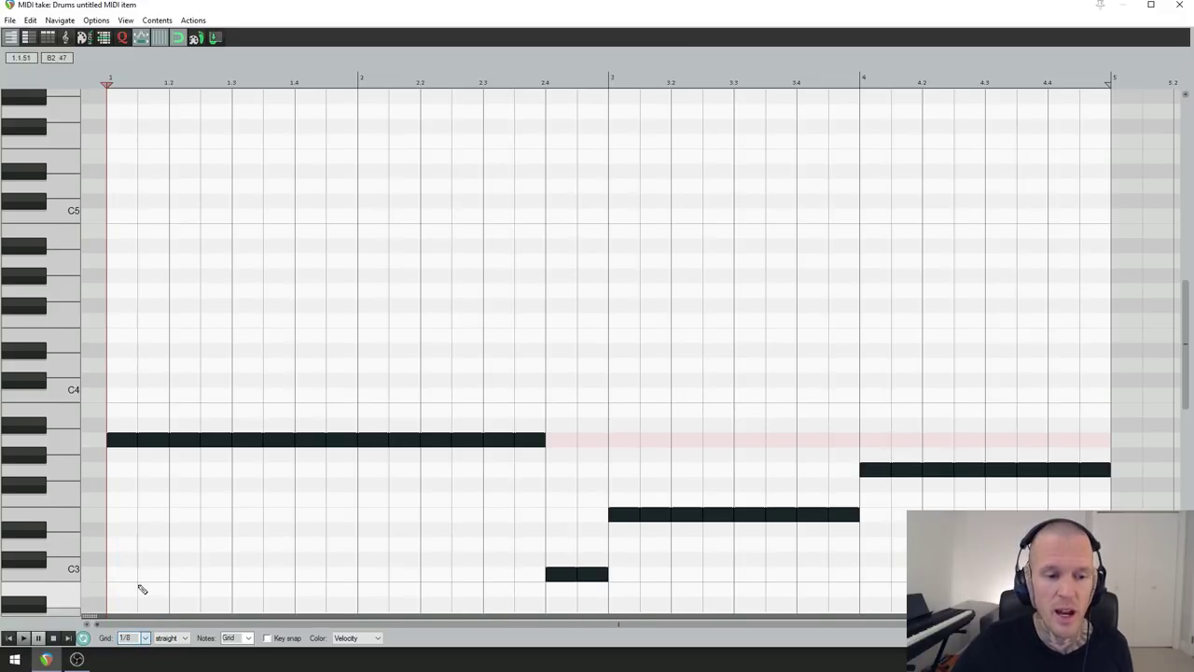
left_click(145, 638)
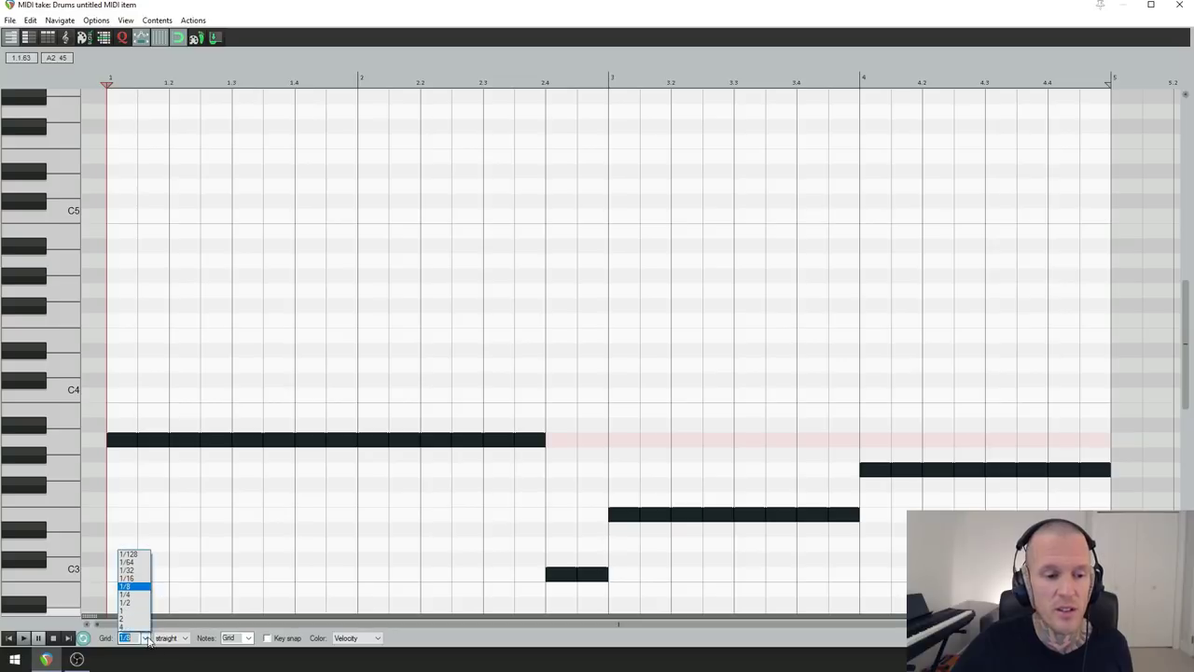
left_click(136, 587)
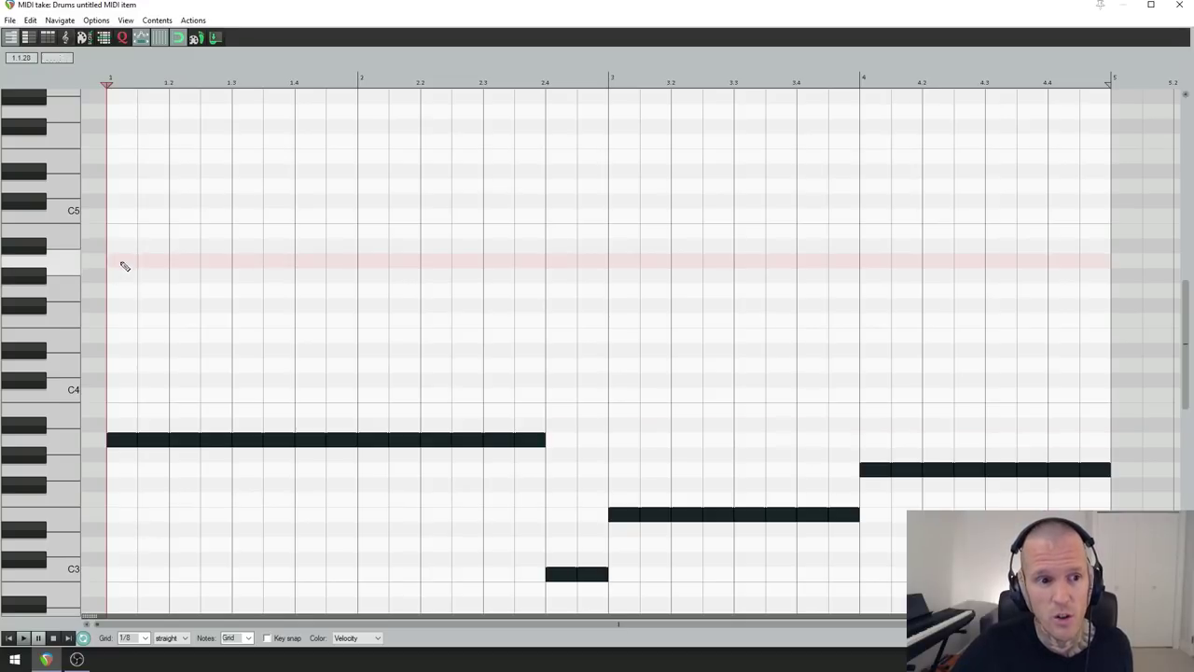
Paint a run of A4 eighth notes from the start of bar 1 to about beat 2.2
left_click_drag(121, 262, 448, 261)
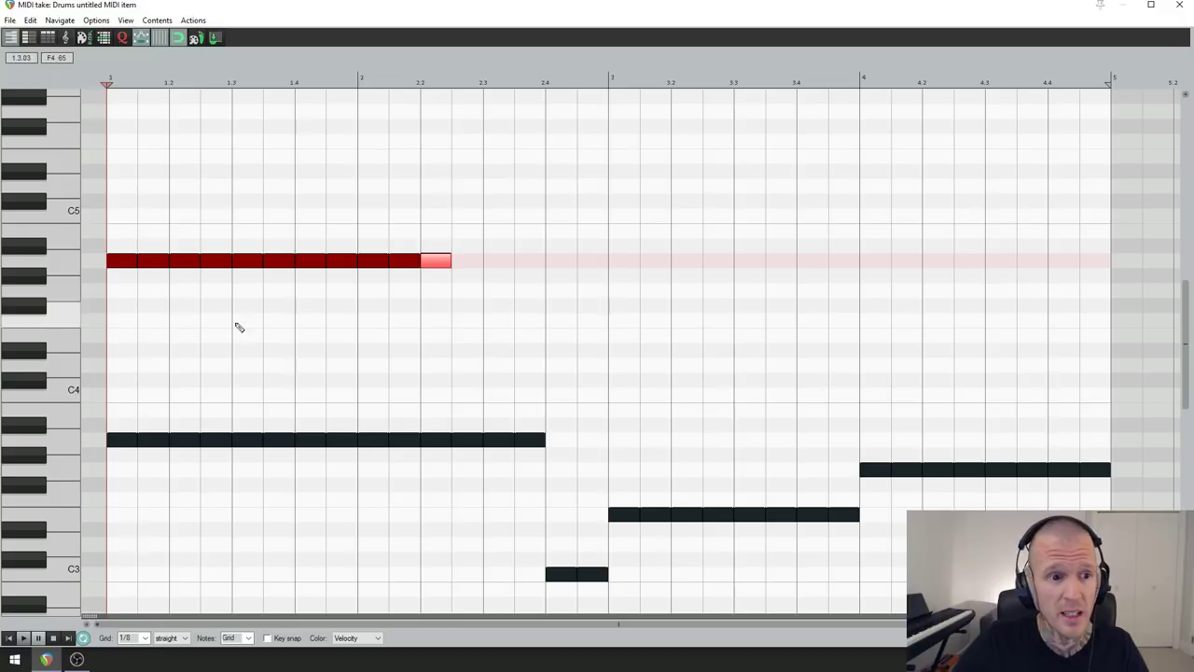
Trim the run's first eighth and move the bar-1 eighth notes to varied pitches between C4 and above C5
mouse_move(112, 260)
left_mouse_down()
mouse_move(169, 260)
mouse_move(184, 338)
left_mouse_up()
left_click(122, 230)
left_click(215, 262)
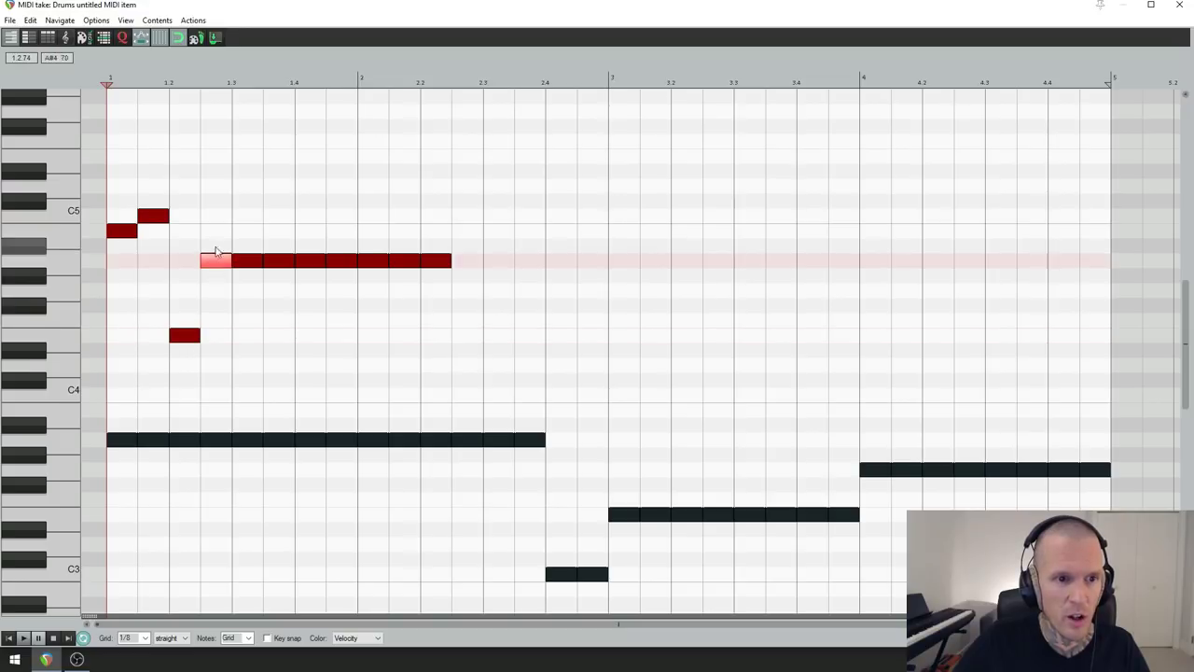
left_click_drag(215, 252, 216, 188)
left_click_drag(247, 260, 247, 222)
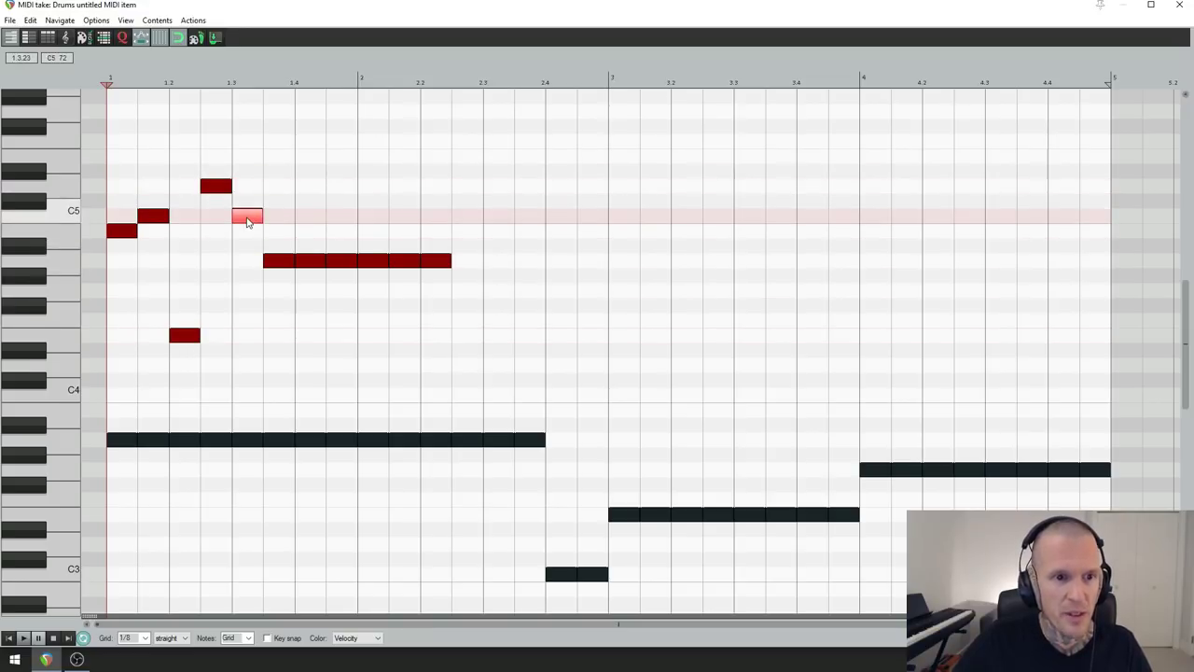
left_click(279, 262)
left_click_drag(279, 263, 268, 396)
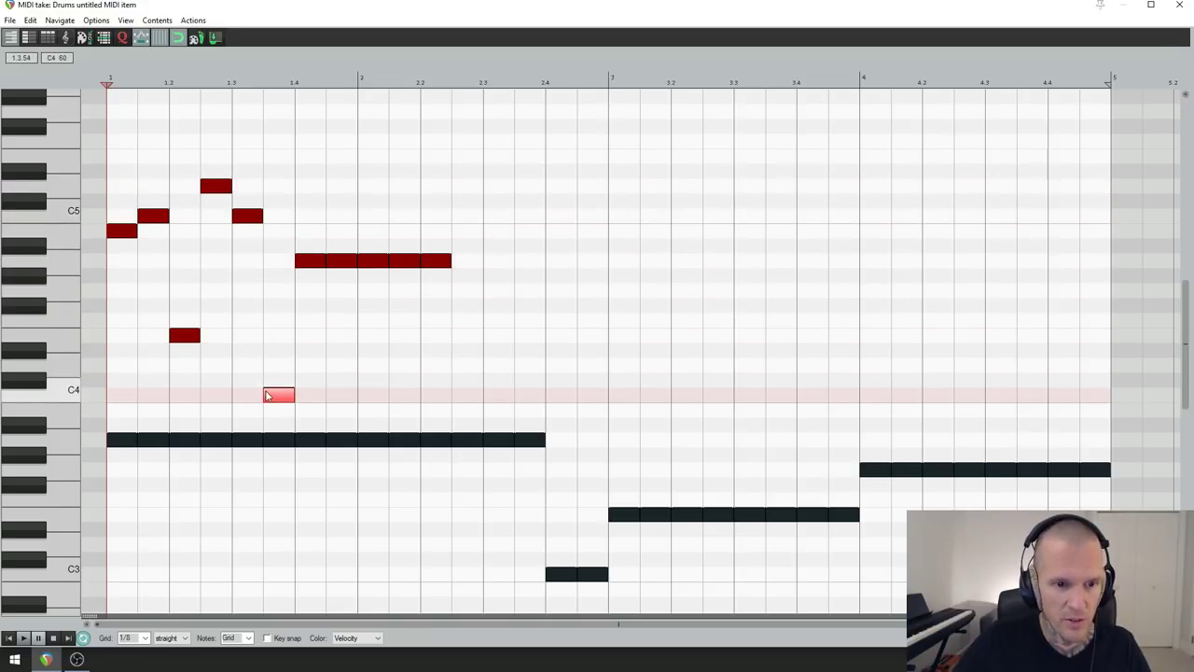
left_click_drag(301, 261, 310, 234)
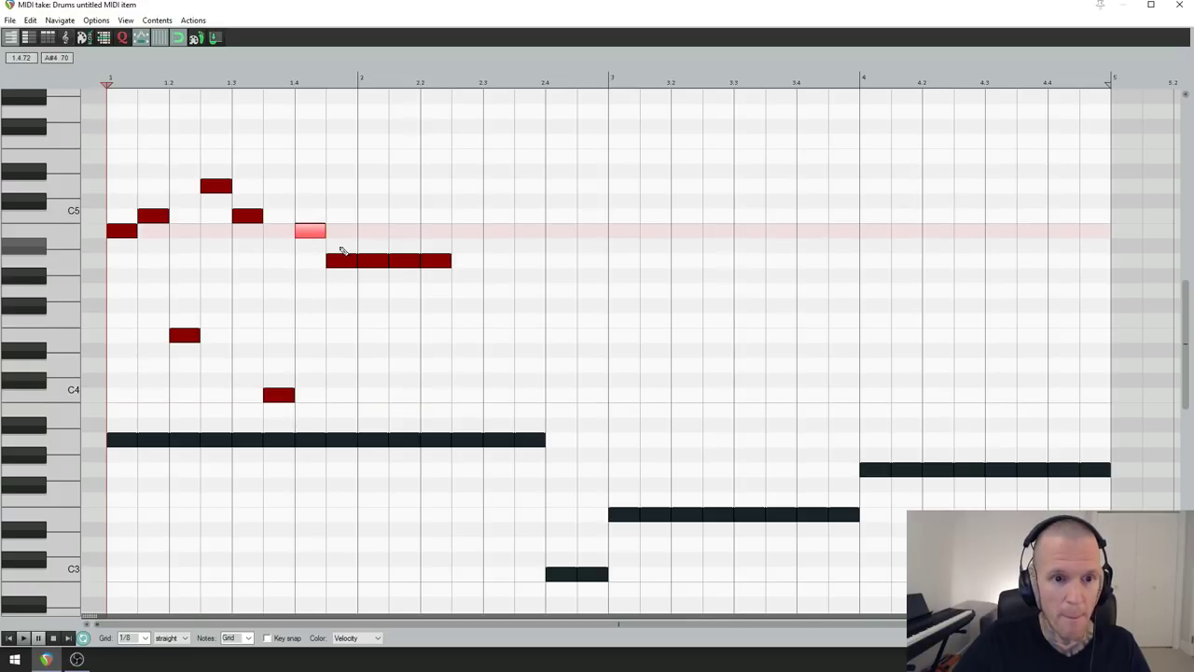
left_click_drag(339, 260, 342, 364)
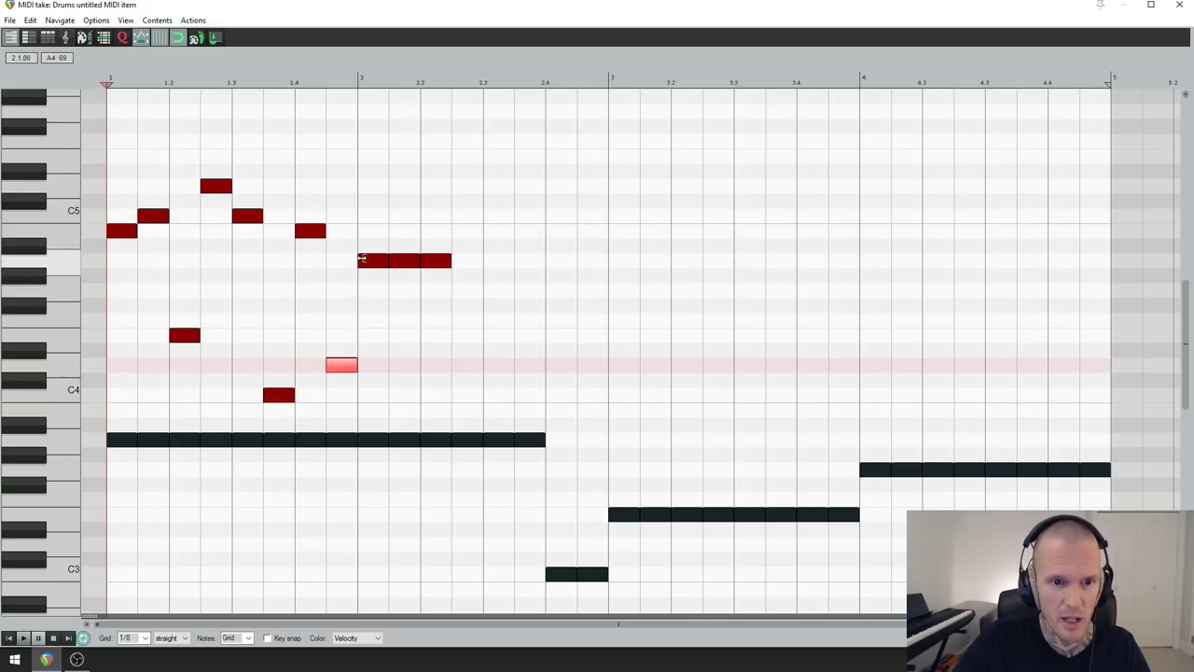
Raise the bar-2 downbeat note, join the last two A4 eighths, and select the whole phrase
left_click_drag(372, 264, 372, 234)
left_click(404, 264)
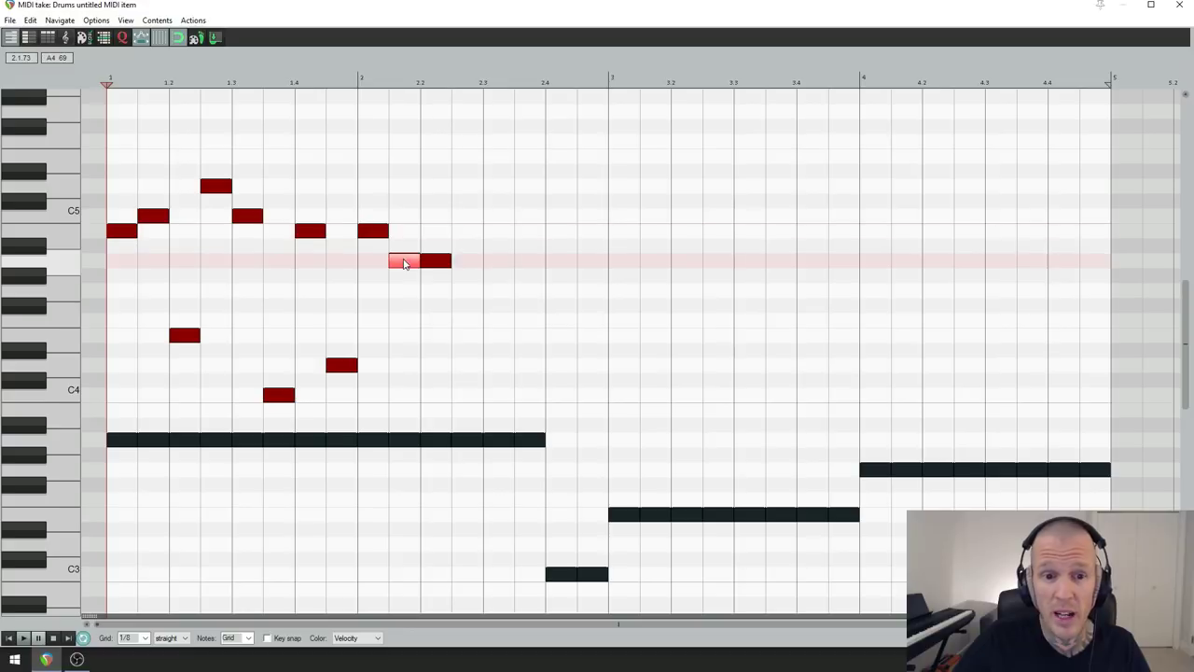
left_click(432, 265)
left_click(407, 265)
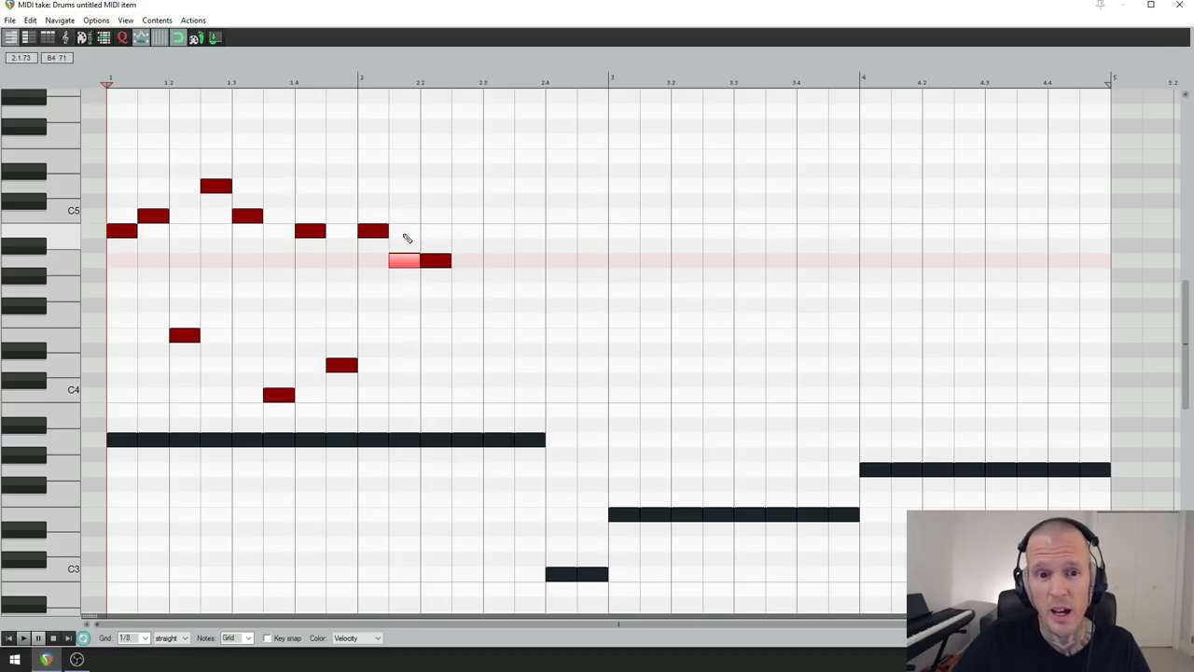
left_click_drag(405, 242, 431, 284)
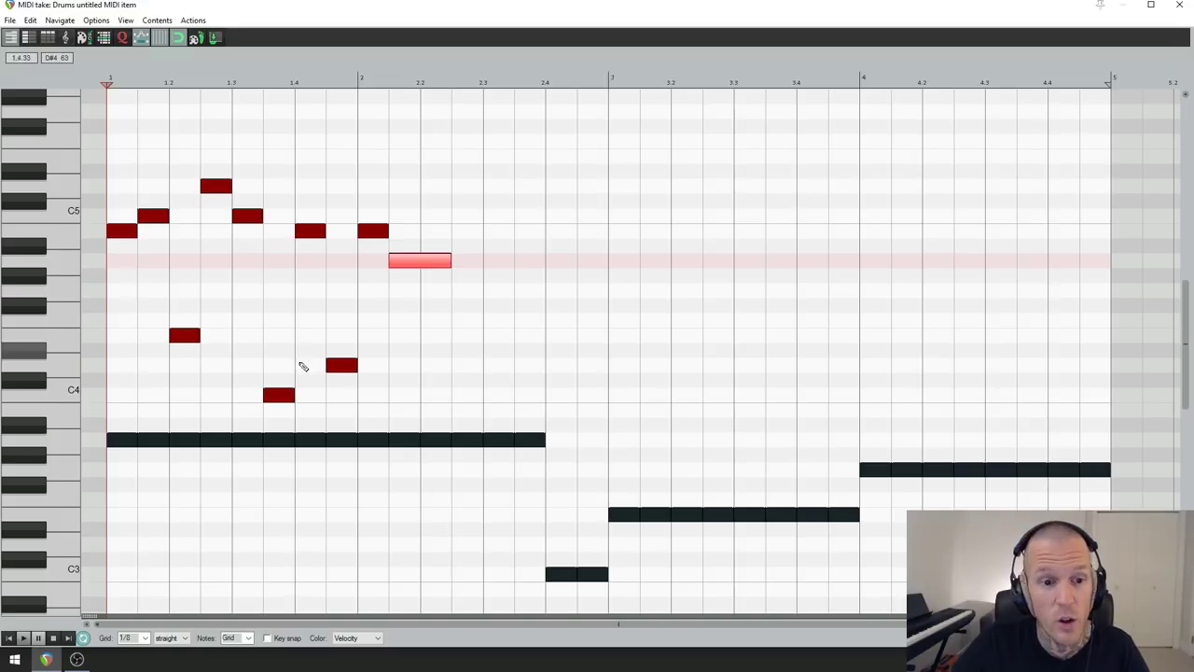
mouse_move(118, 155)
left_mouse_down()
mouse_move(423, 351)
mouse_move(458, 392)
left_mouse_up()
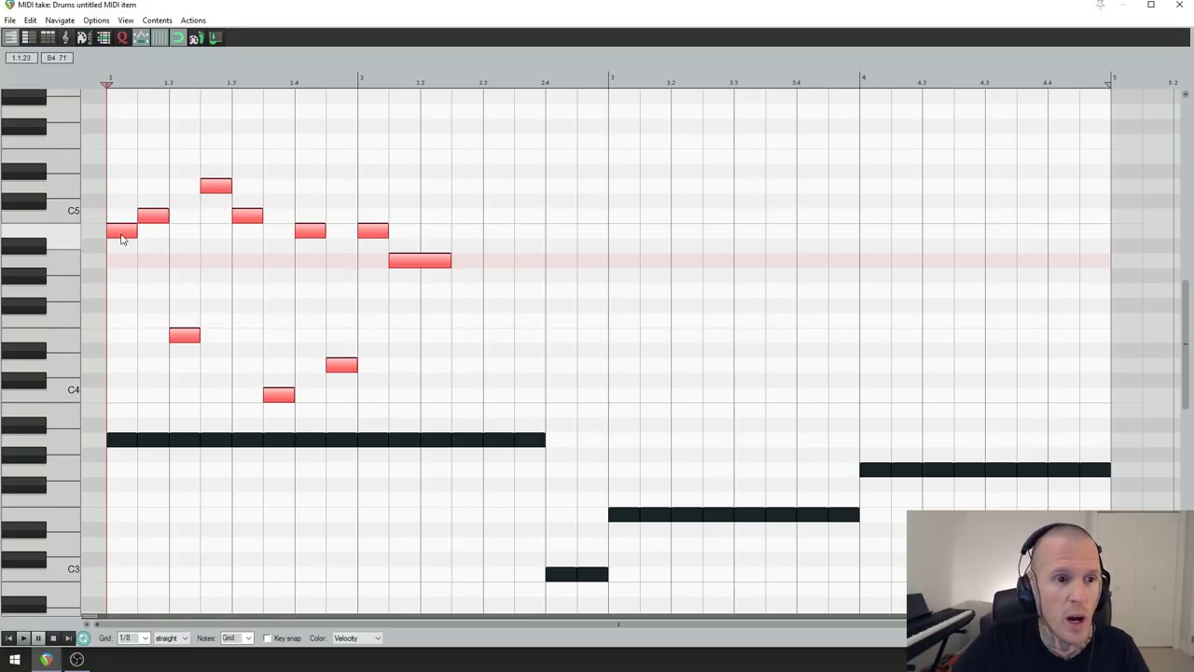
Copy the opening phrase to about beat 2.3 and again across beats 3.3 to 4.4
left_click_drag(118, 235, 469, 238)
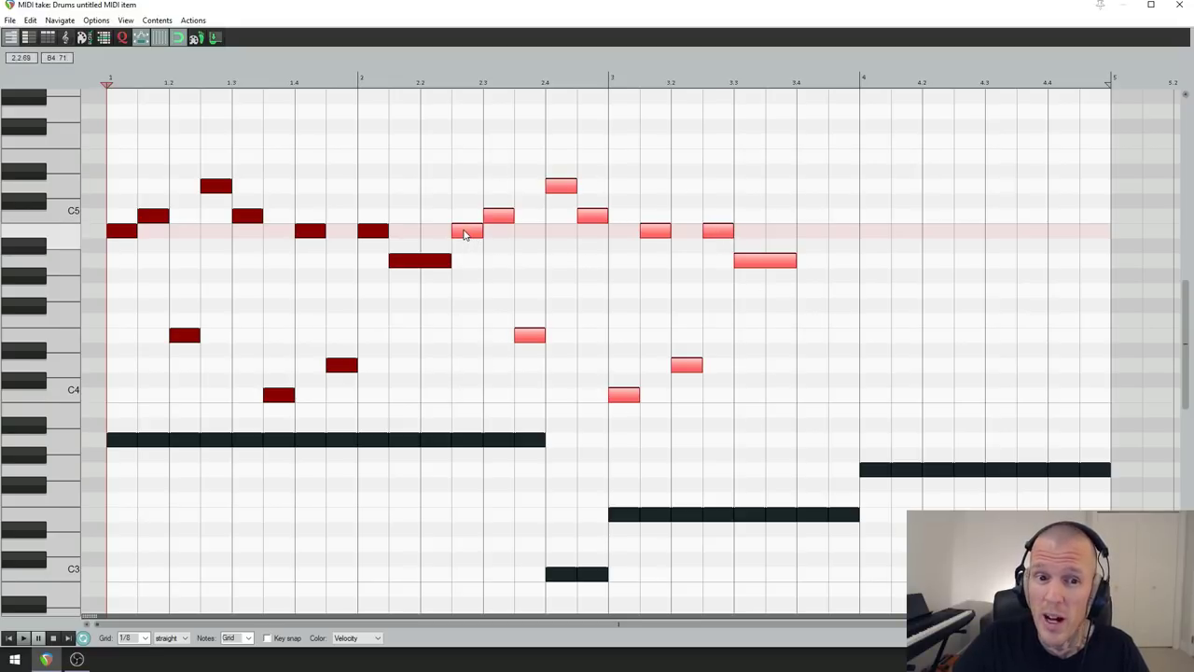
left_click_drag(463, 235, 1139, 230)
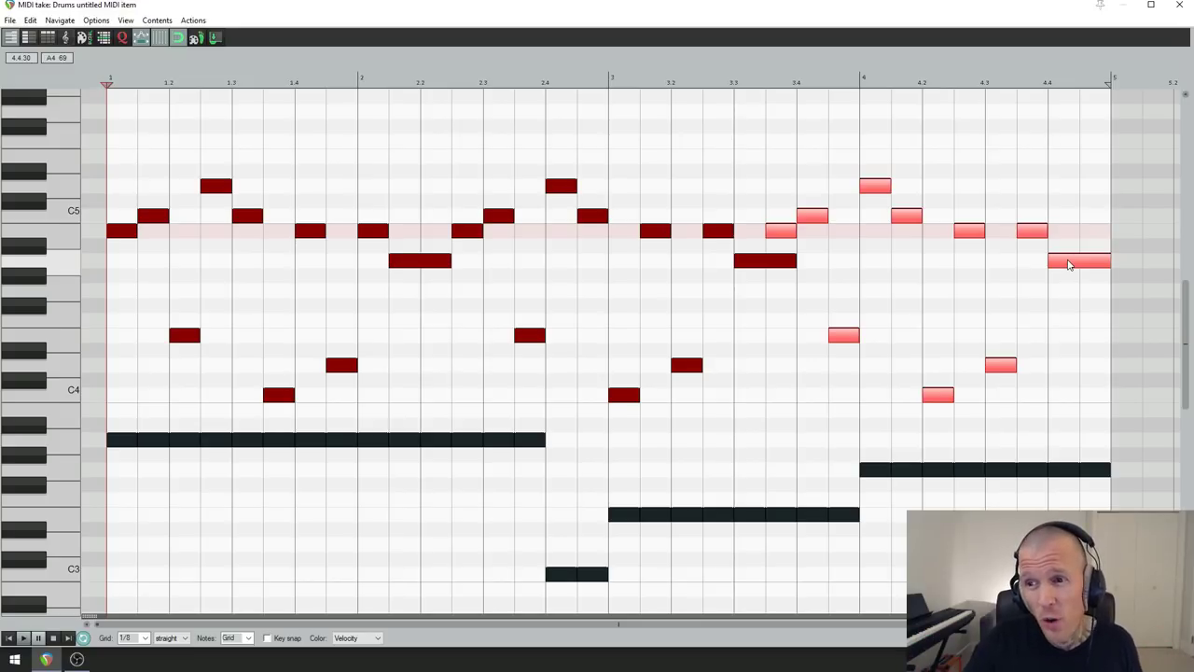
left_click(1069, 265)
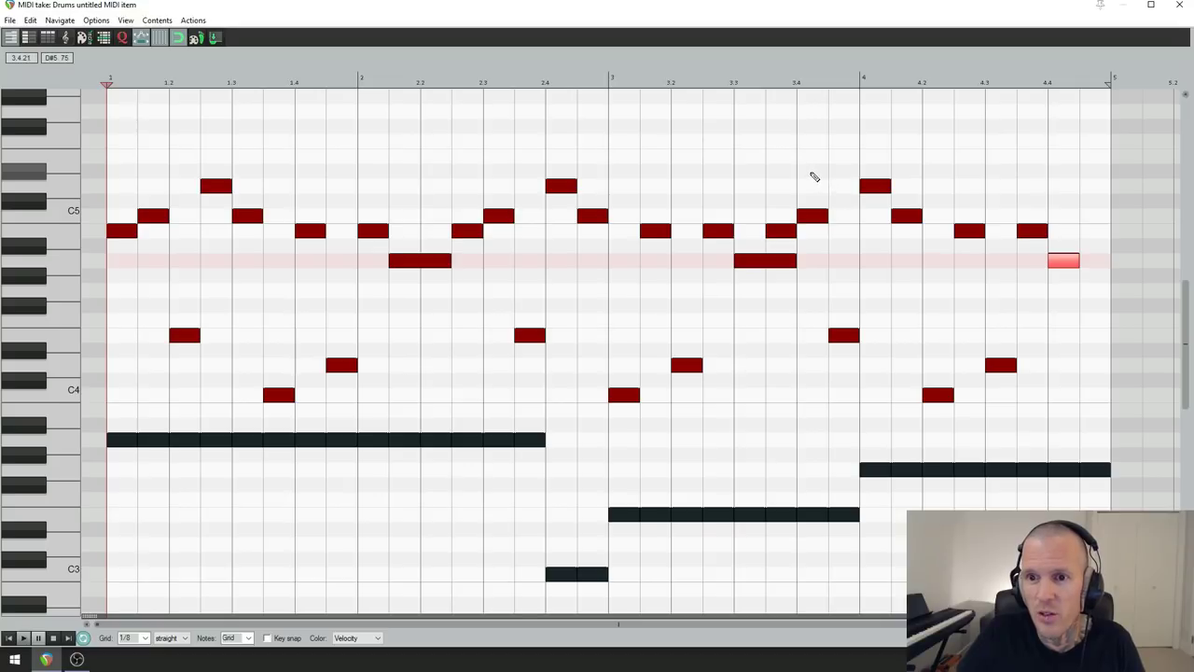
Shift the notes from beat 3.4 onward one eighth later, then select each melody section to compare
left_click_drag(812, 175, 1101, 411)
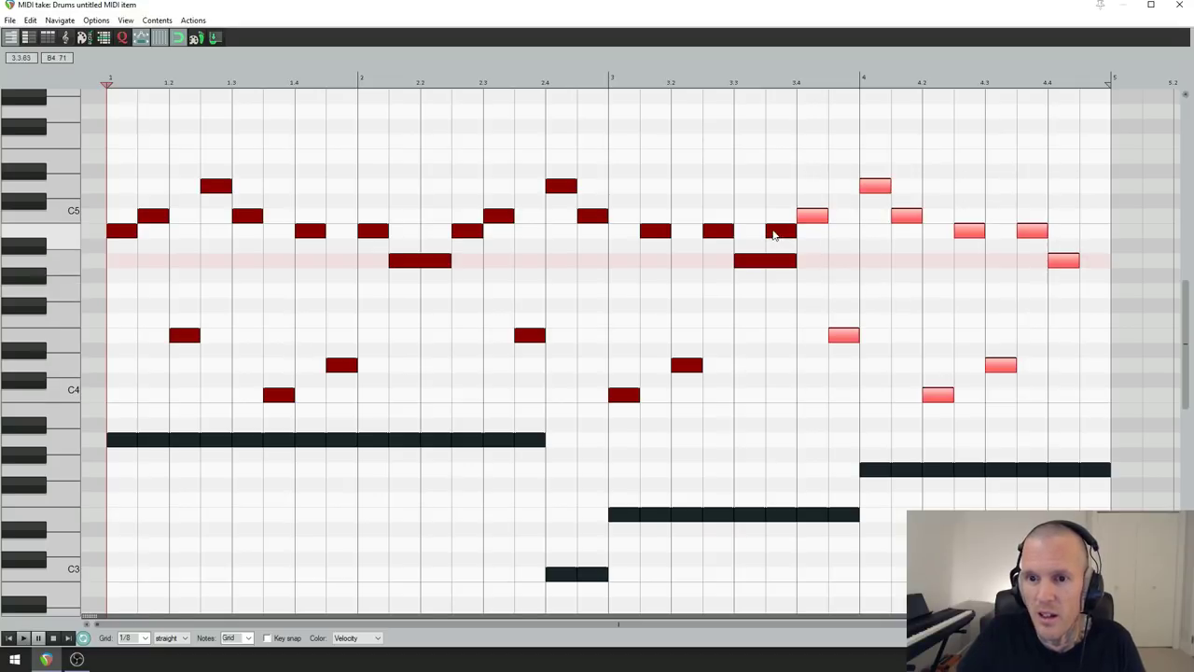
left_click(772, 233, "ctrl")
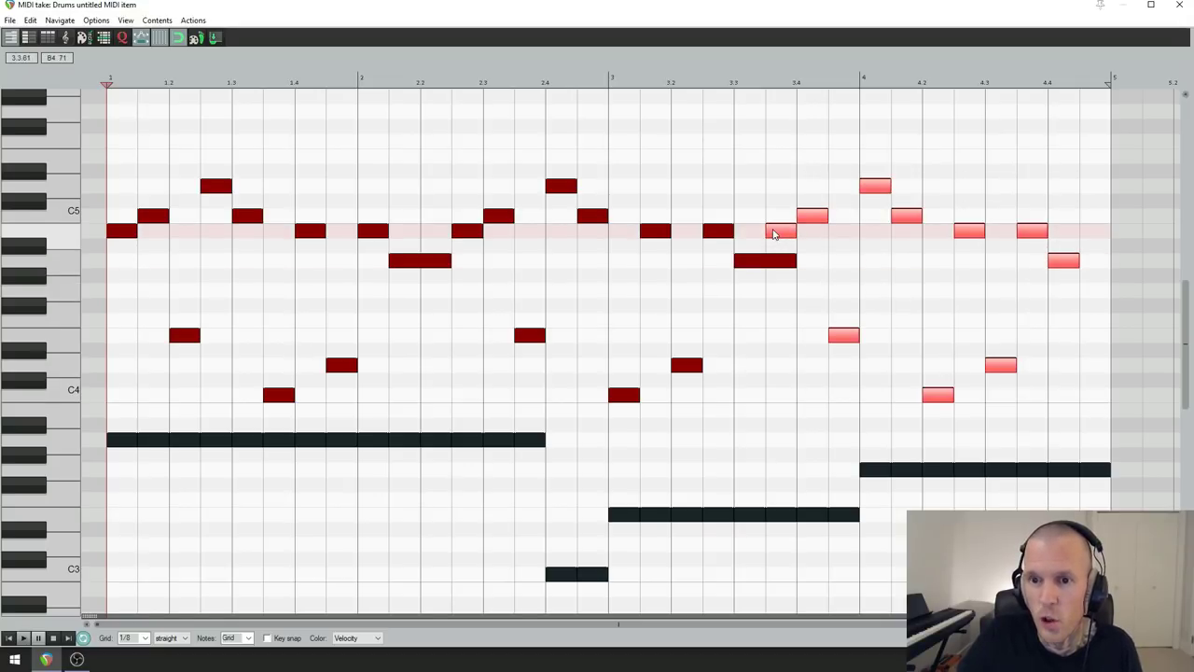
left_click_drag(790, 233, 807, 233)
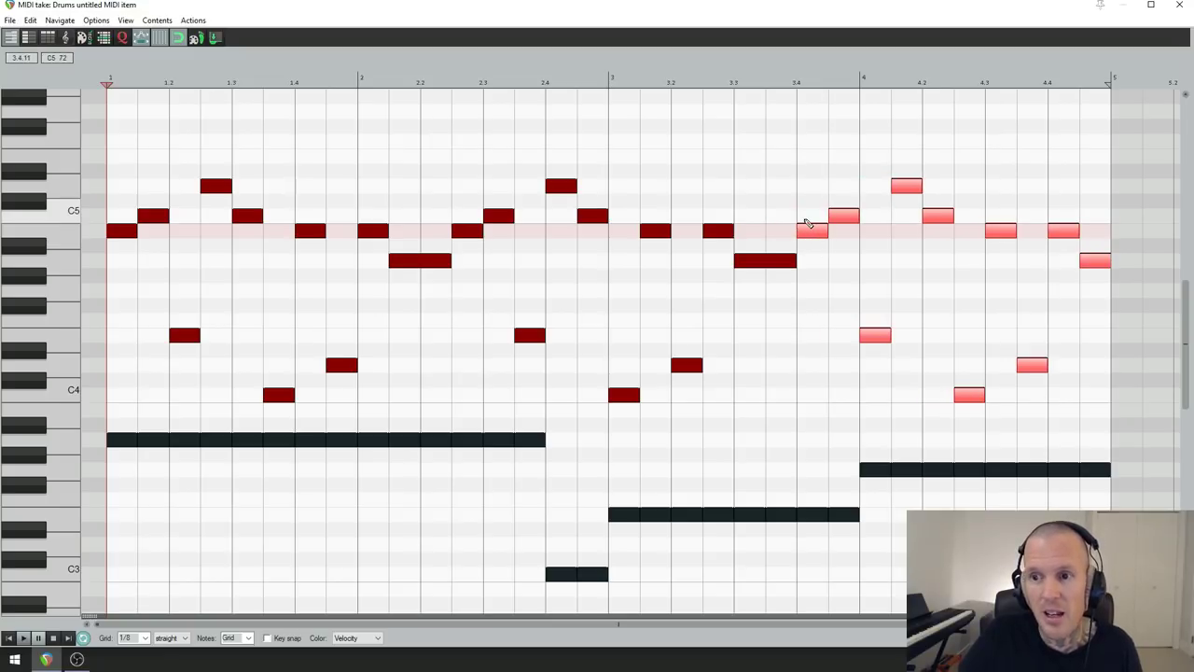
left_click_drag(114, 127, 430, 411)
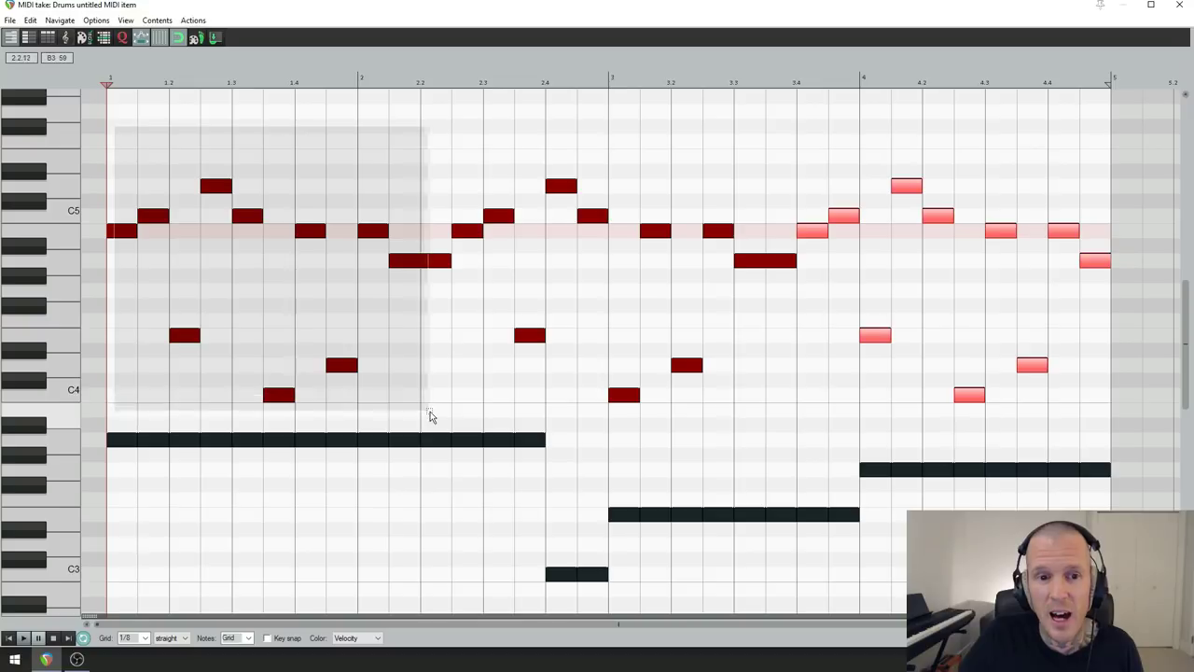
left_click_drag(467, 163, 795, 429)
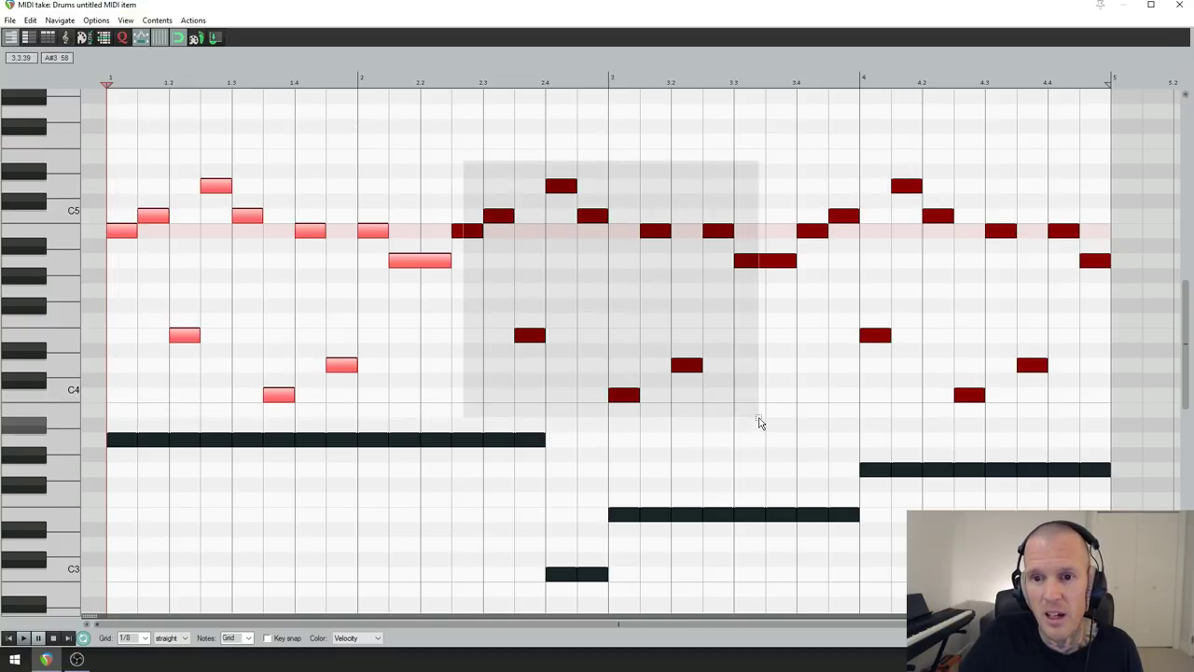
left_click_drag(808, 140, 1120, 412)
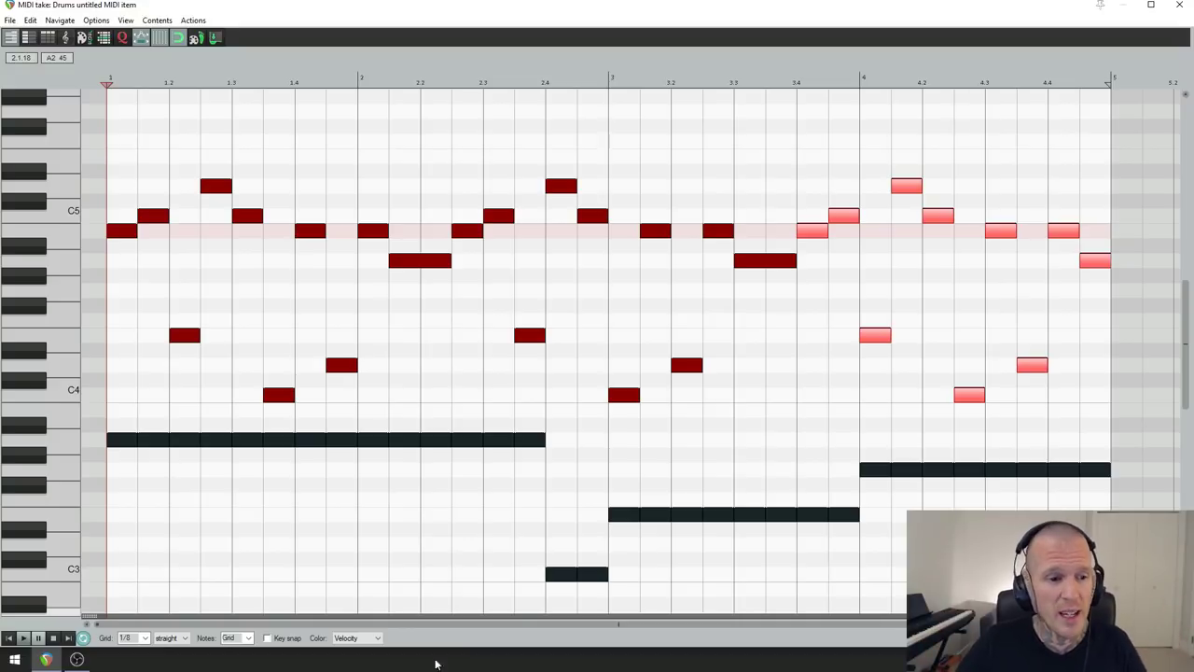
left_click(122, 444)
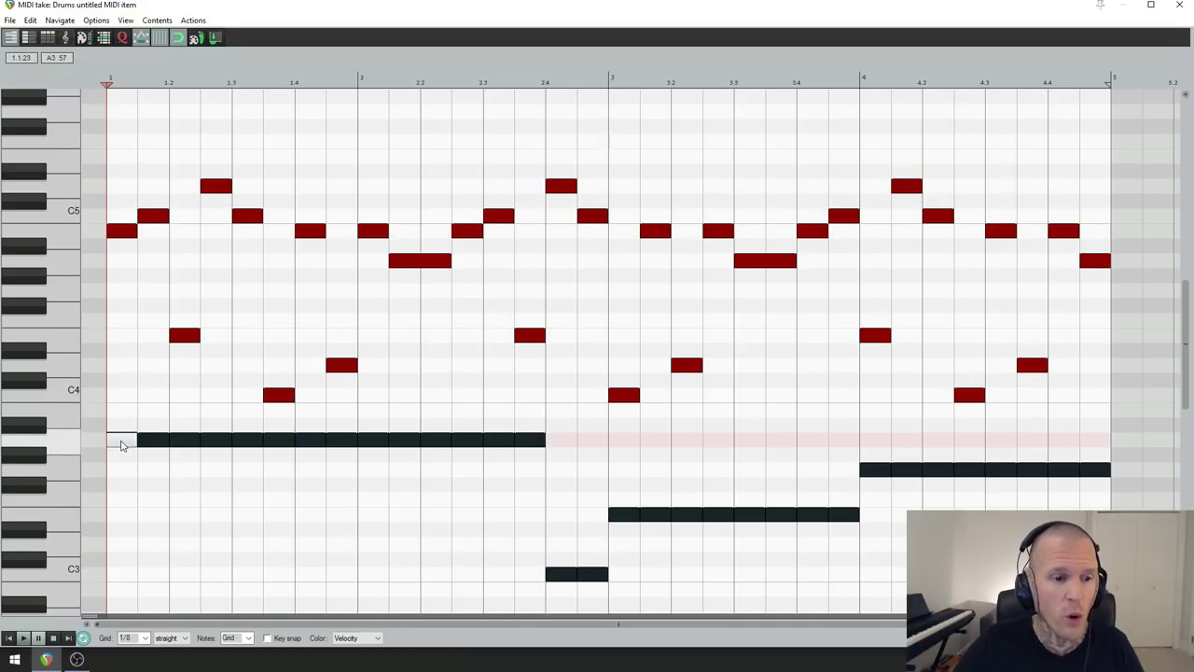
left_click(629, 516)
left_click(877, 471)
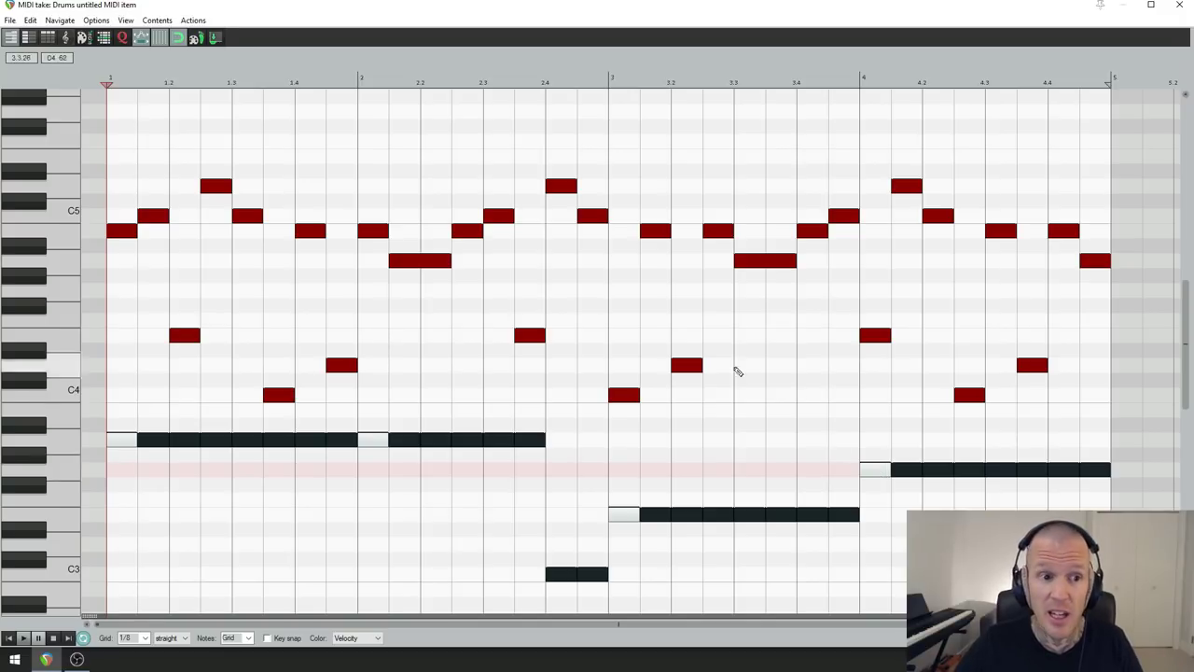
left_click(118, 234)
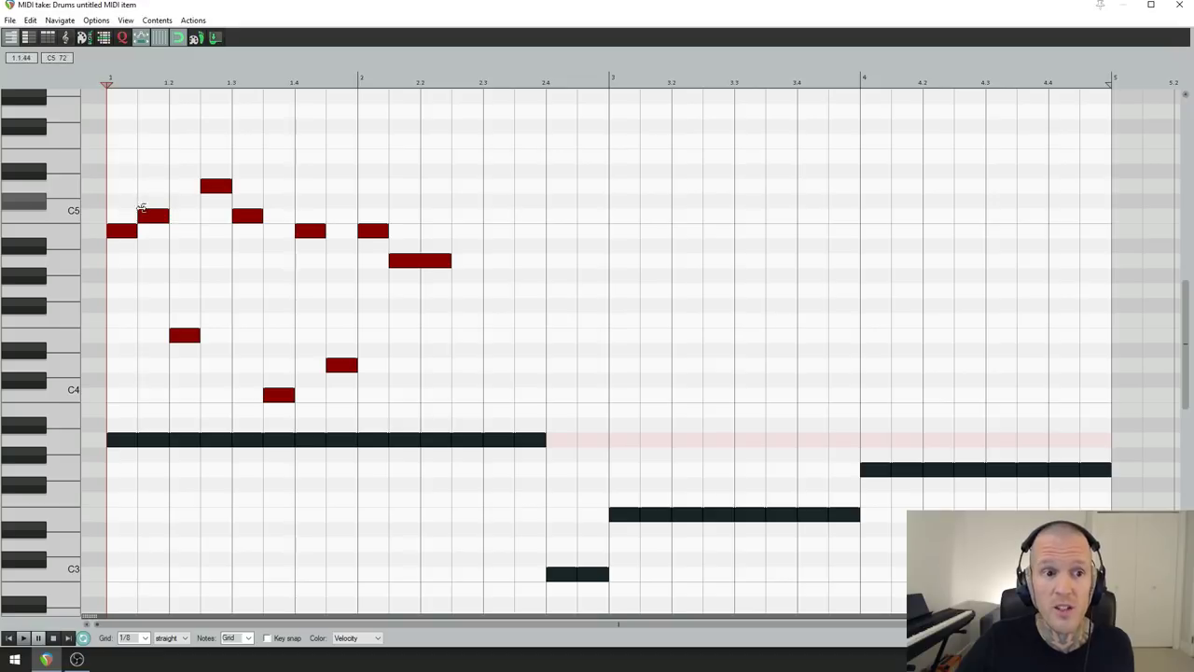
Set the MIDI editor grid to triplet spacing at 1/4 division
left_click(189, 641)
left_click(179, 611)
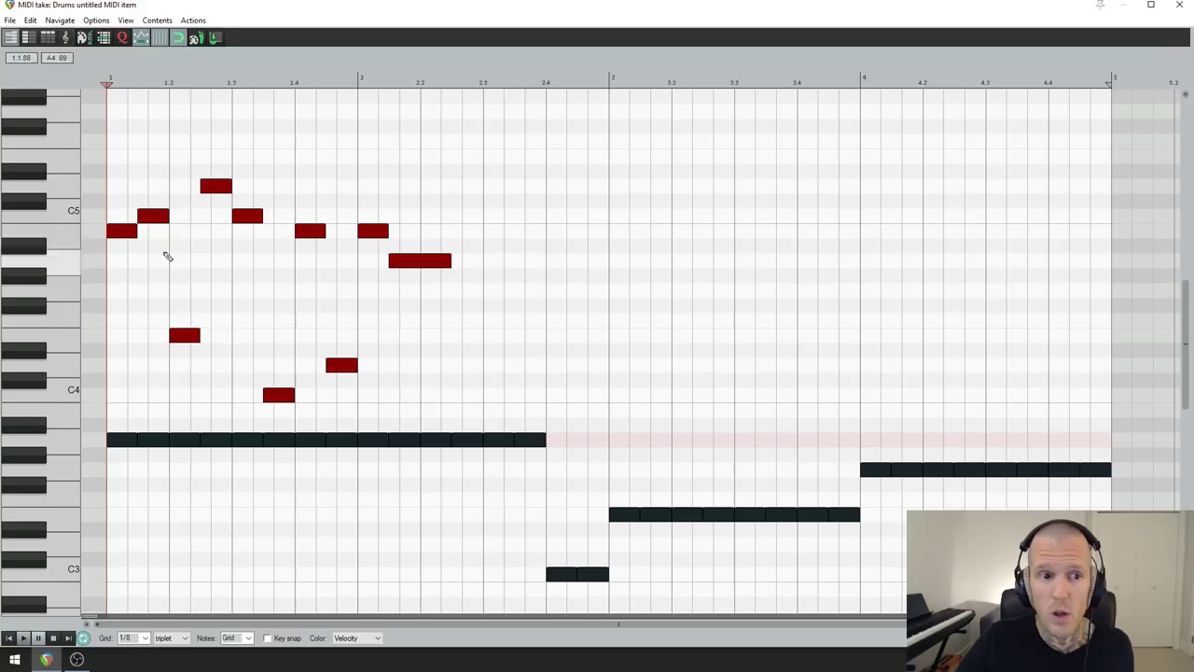
left_click(145, 639)
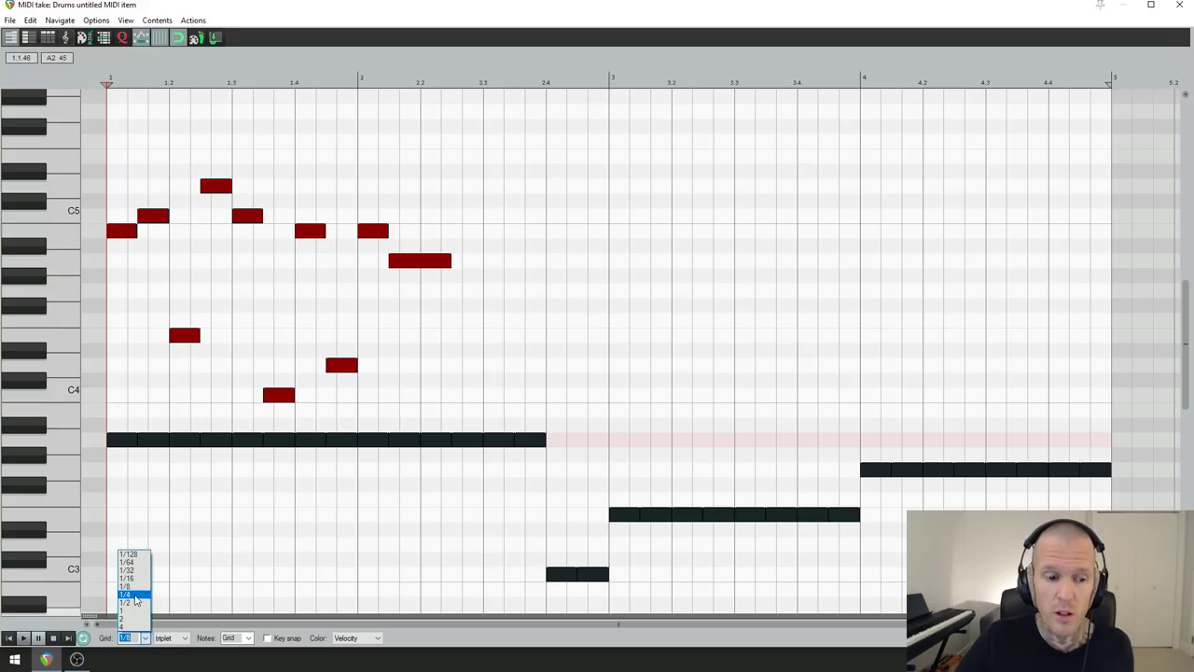
left_click(133, 599)
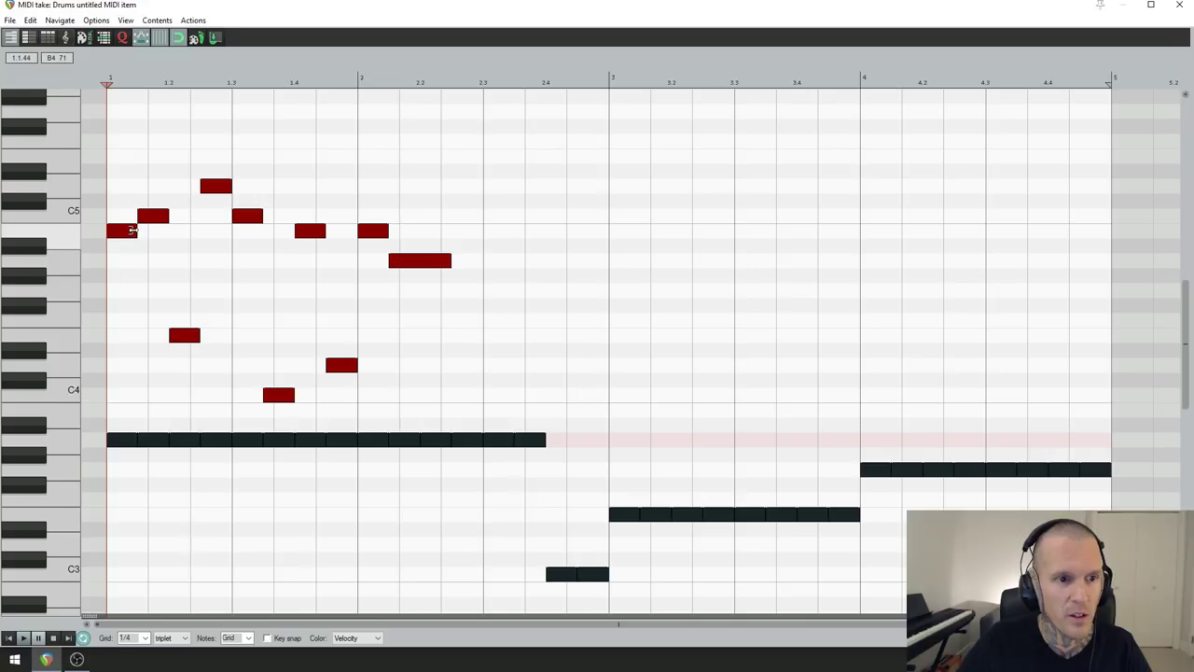
Stretch the first note to a triplet slot, place the low third note, and shift the remaining notes a triplet later
left_click_drag(132, 230, 147, 230)
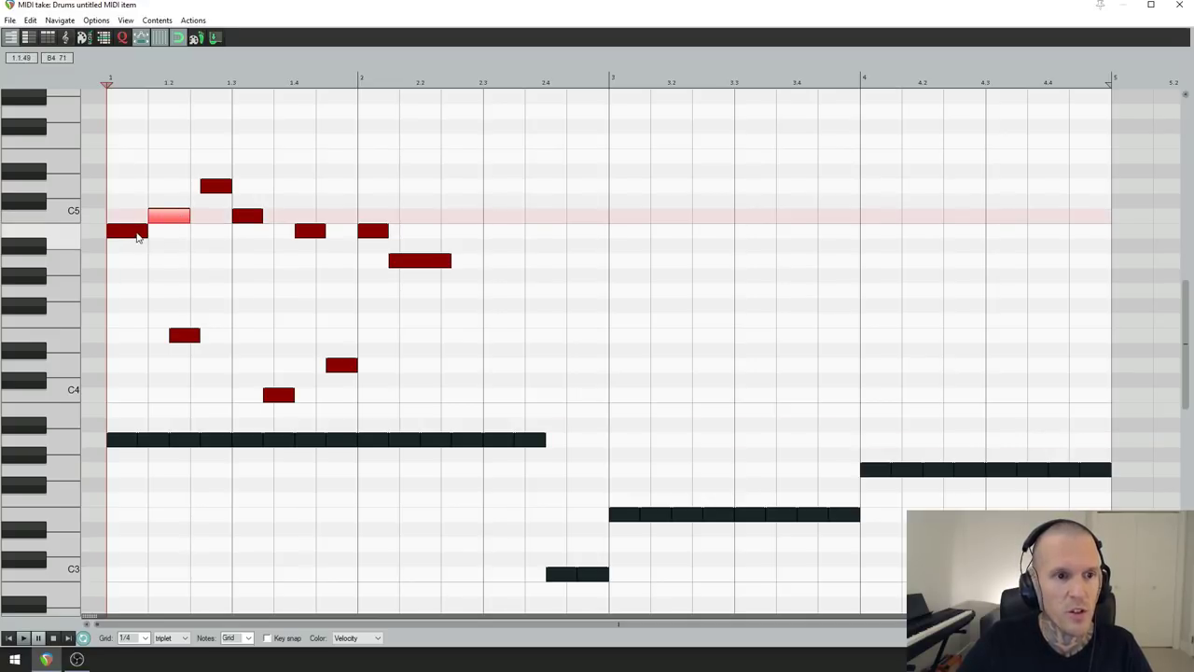
left_click(166, 637)
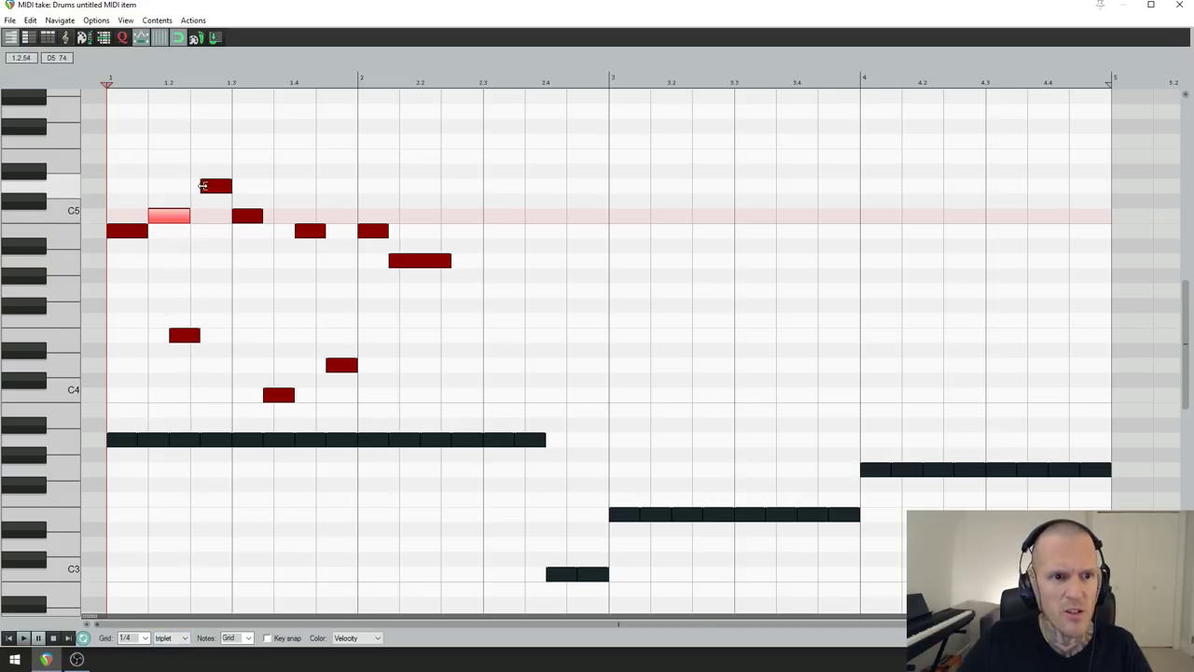
left_click_drag(178, 338, 196, 340)
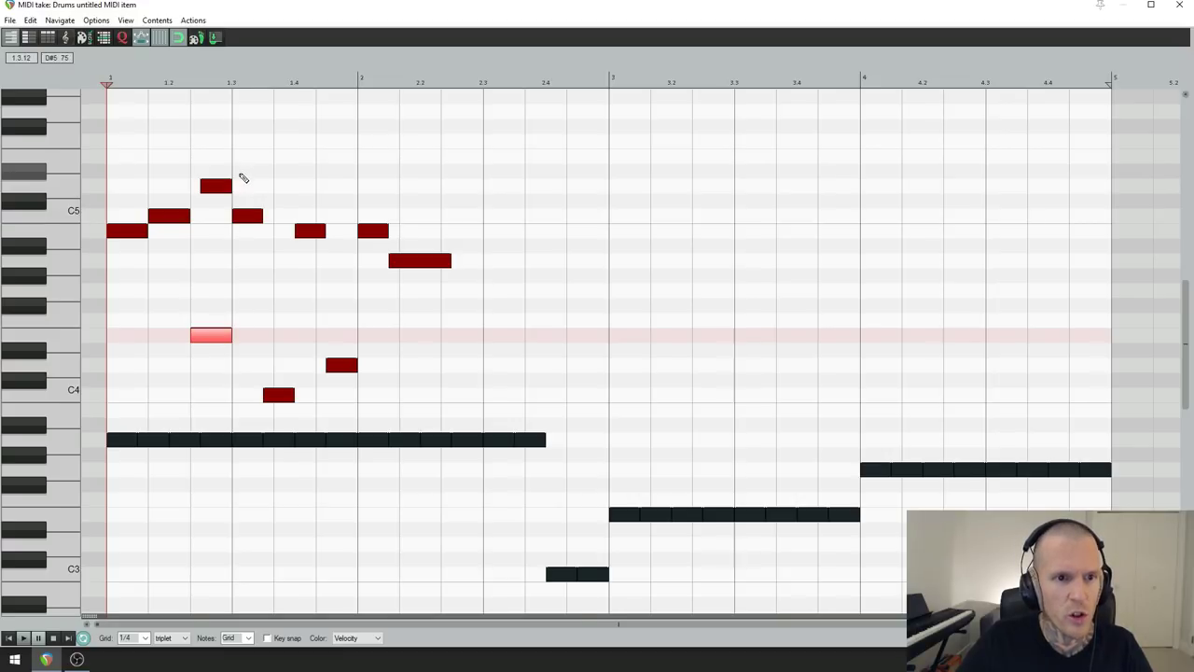
left_click_drag(240, 174, 508, 407)
left_click_drag(253, 219, 293, 219)
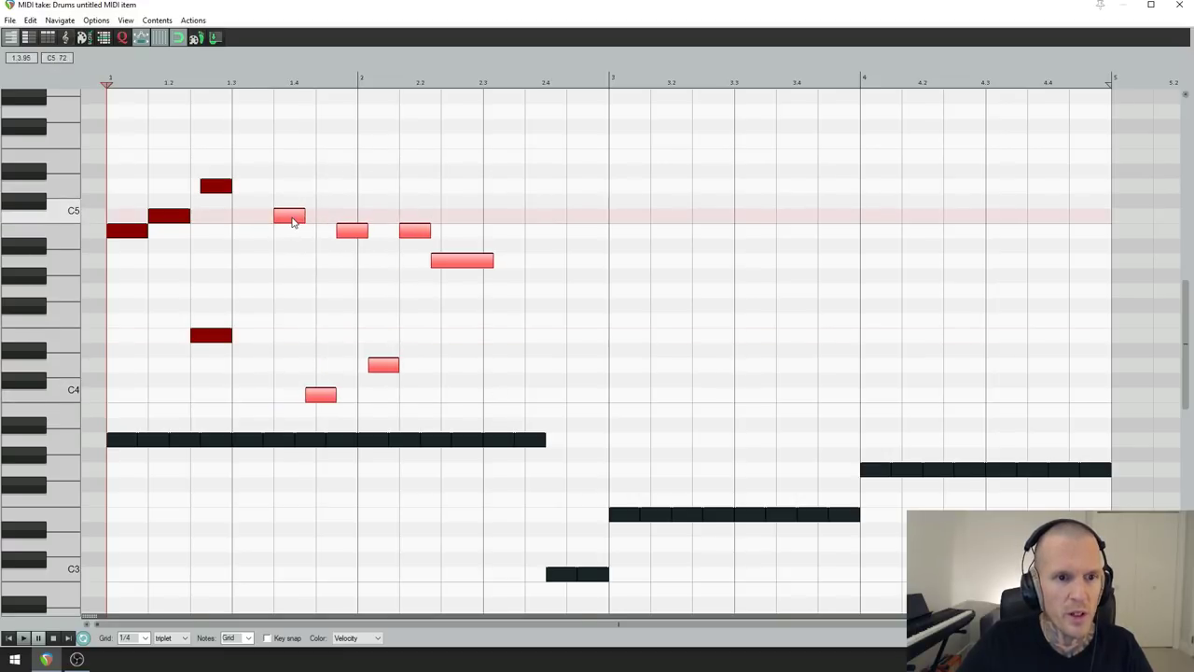
Snap the high, C4, D4 and B4 notes onto triplet slots and extend the last A4 to bar 3
left_click_drag(216, 186, 316, 215)
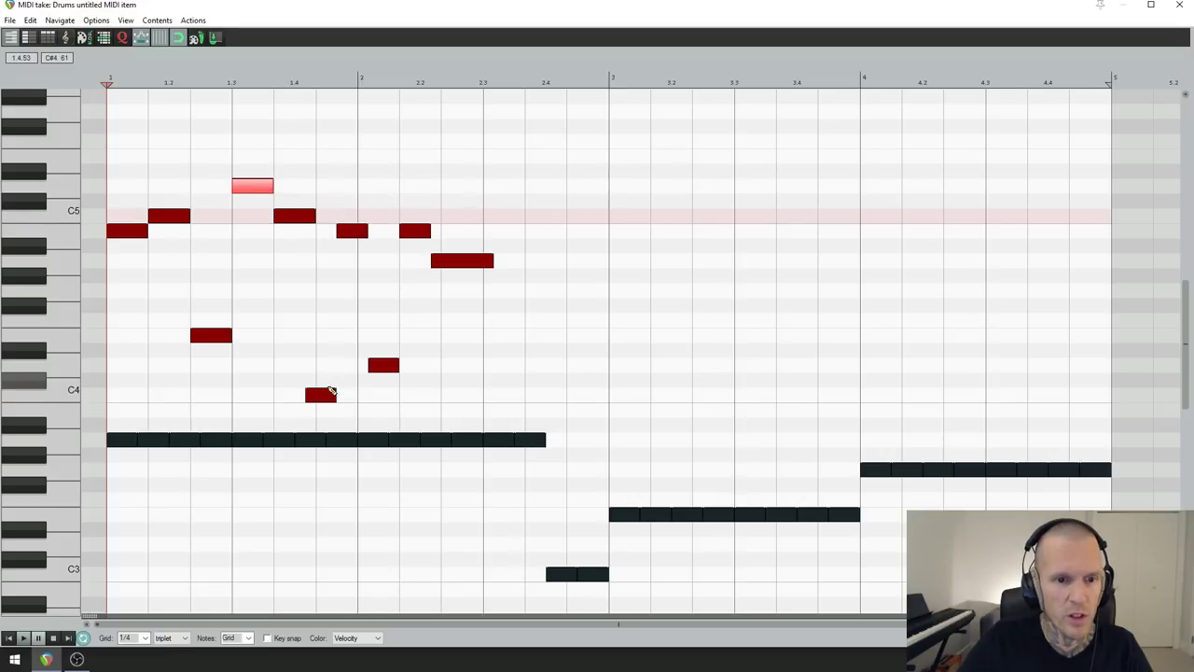
left_click_drag(323, 395, 334, 396)
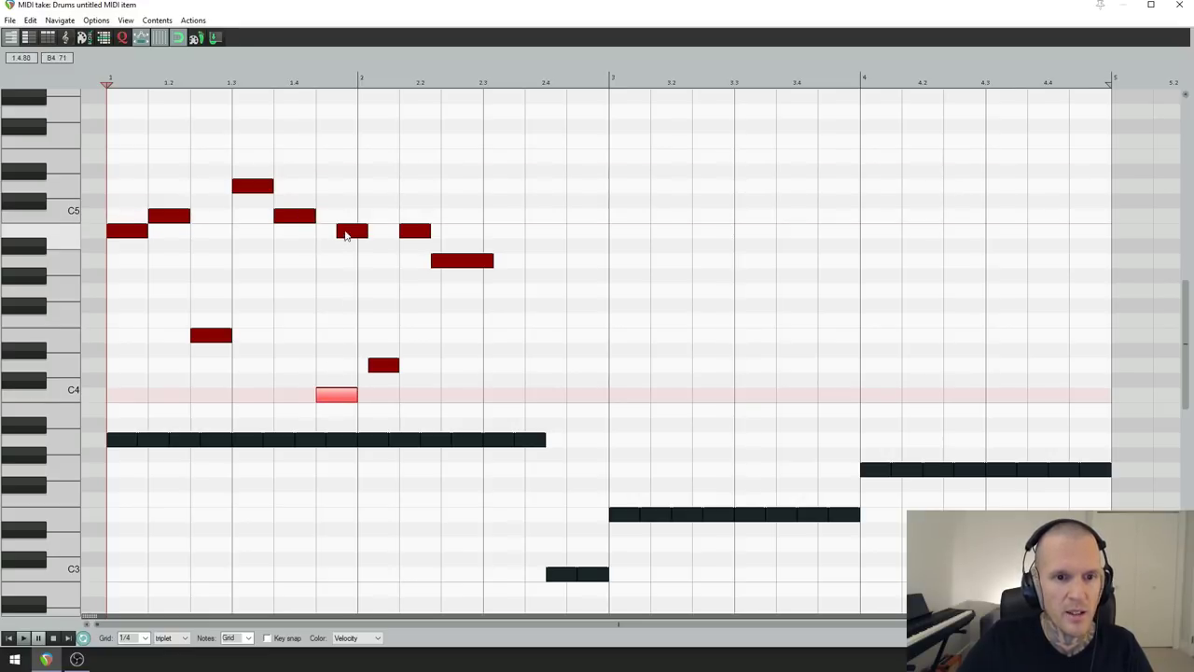
mouse_move(345, 231)
left_mouse_down()
mouse_move(457, 238)
mouse_move(504, 266)
left_mouse_up()
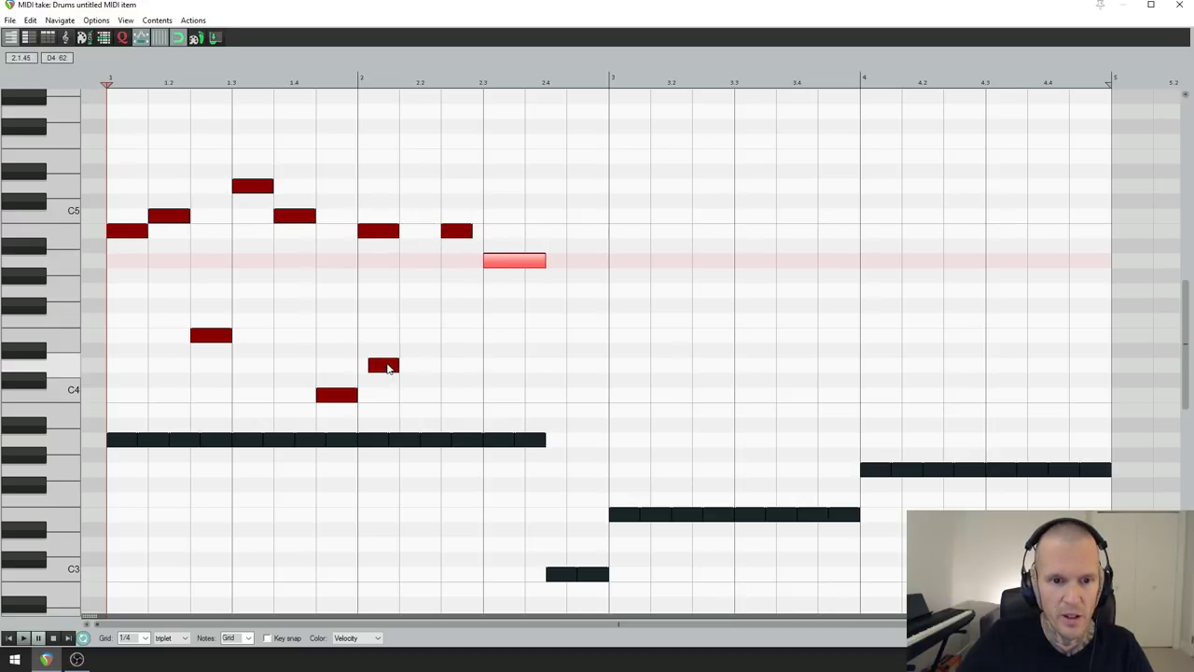
left_click_drag(389, 365, 416, 367)
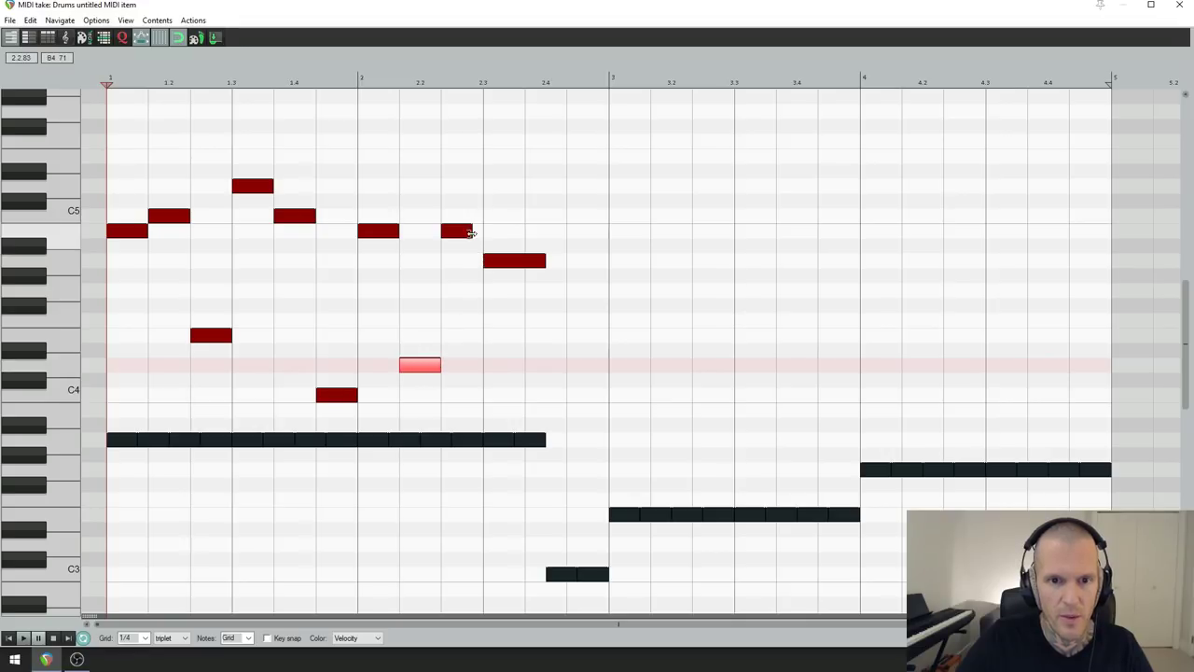
left_click_drag(471, 232, 483, 231)
left_click_drag(541, 260, 590, 262)
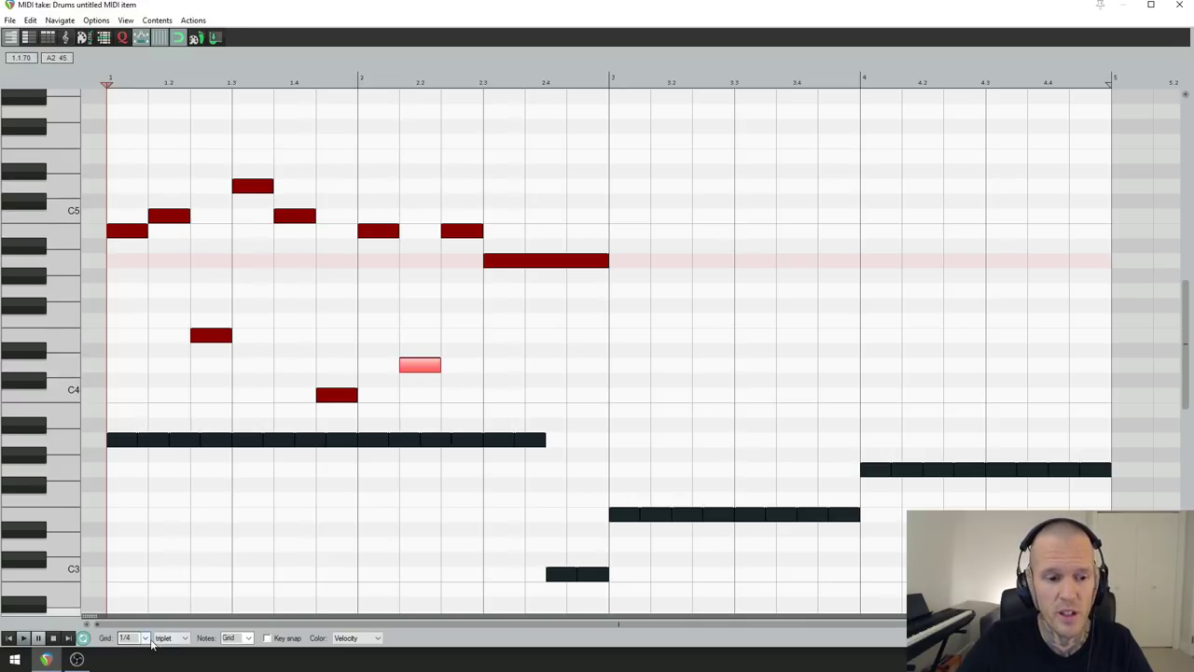
key("space")
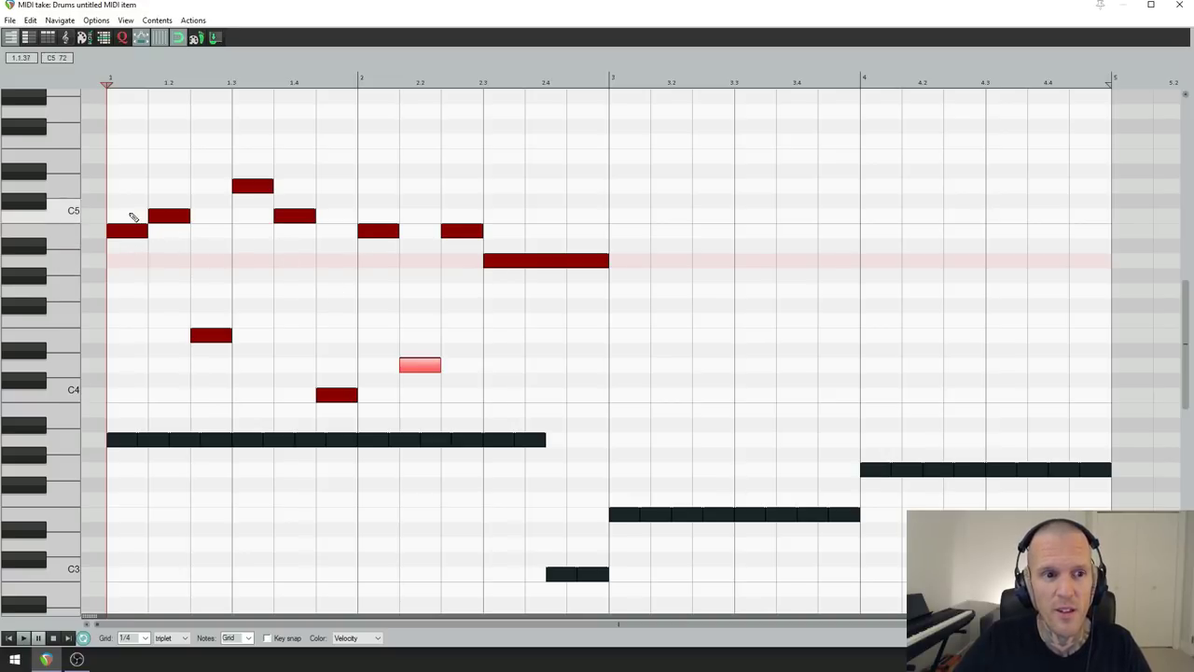
left_click_drag(128, 169, 358, 411)
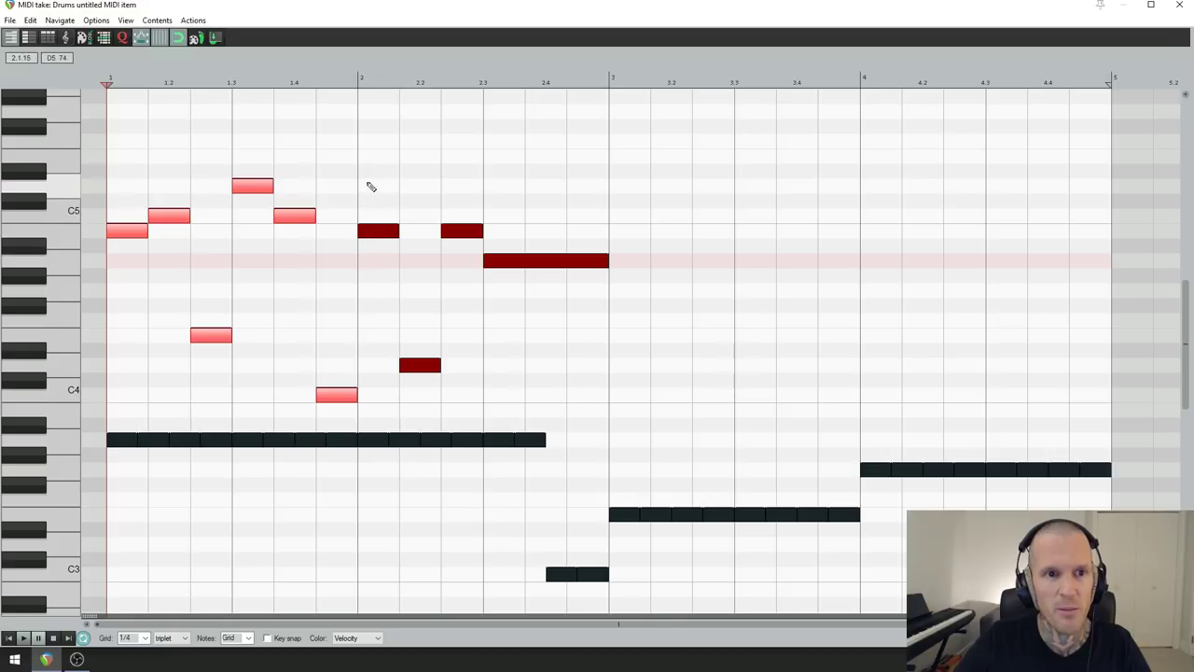
left_click_drag(372, 187, 588, 379)
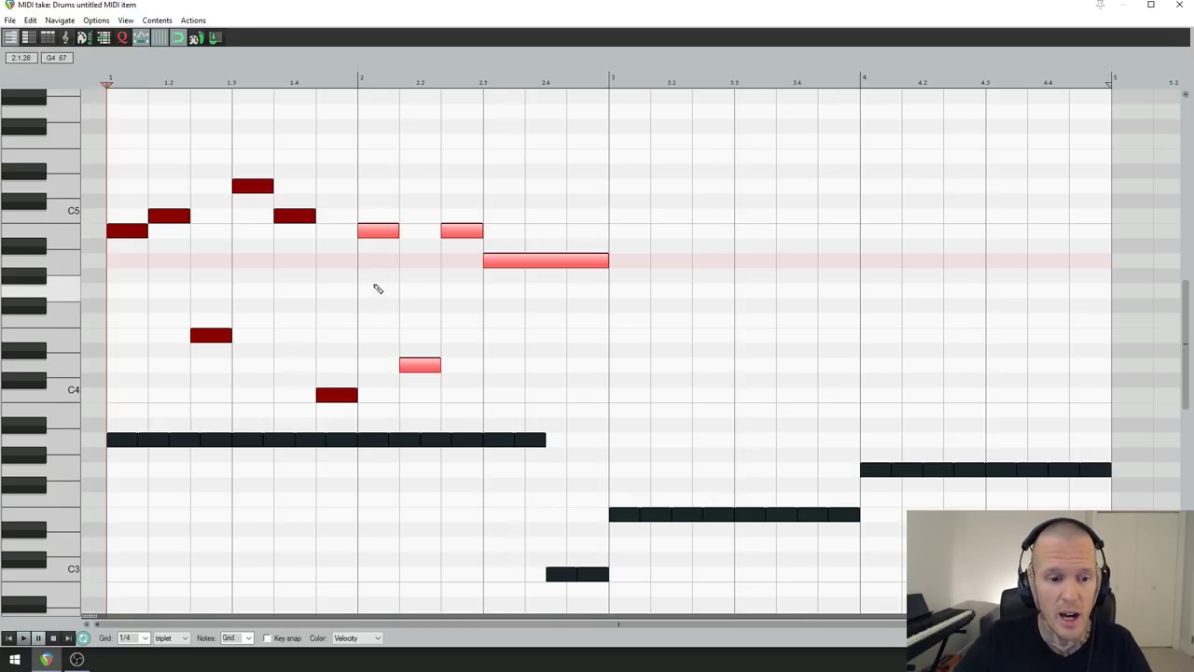
Switch the grid to 1/8 triplets and move the bar-2 notes a triplet earlier, shortening the long A4
left_click(146, 638)
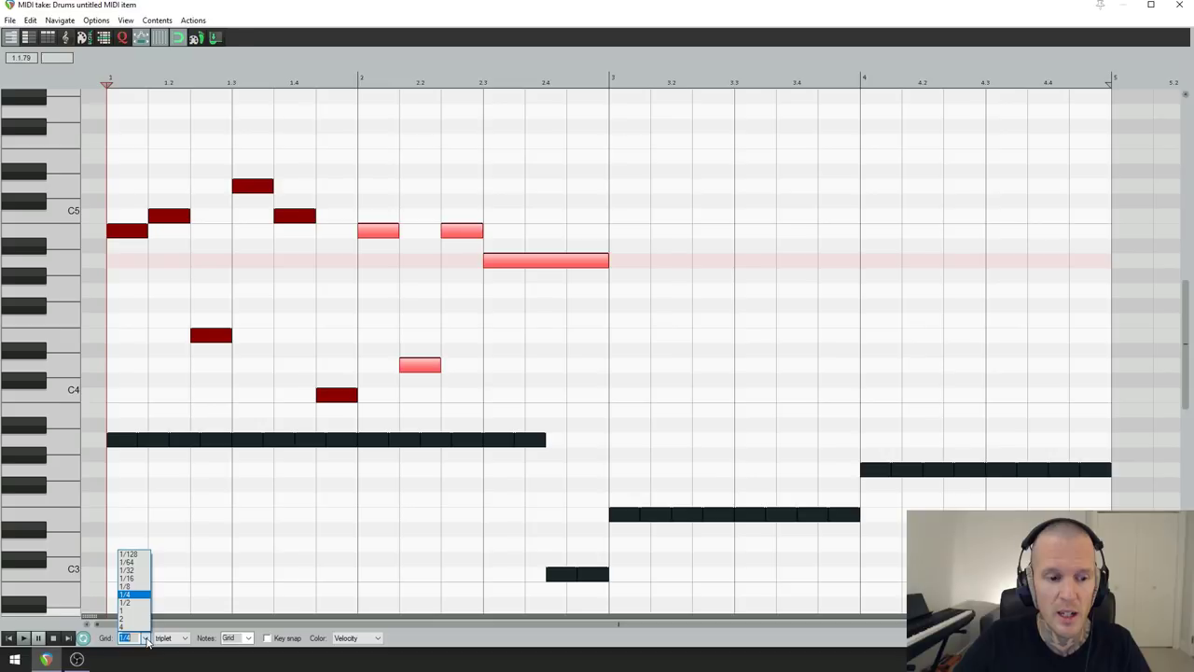
left_click(133, 586)
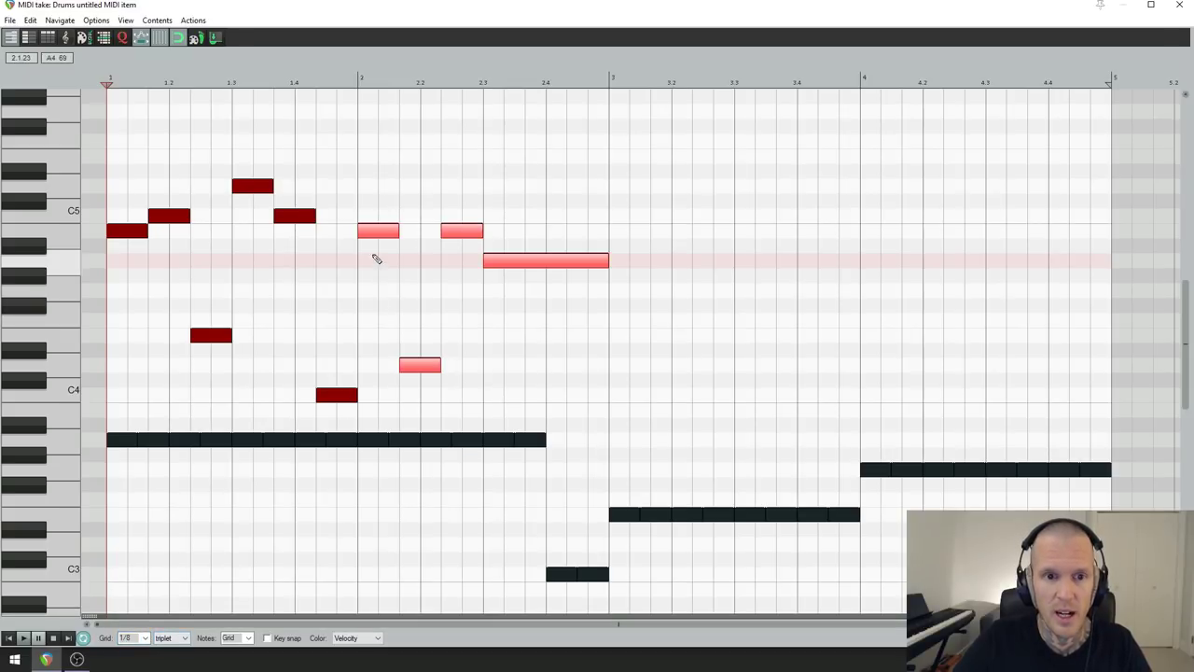
left_click(391, 235)
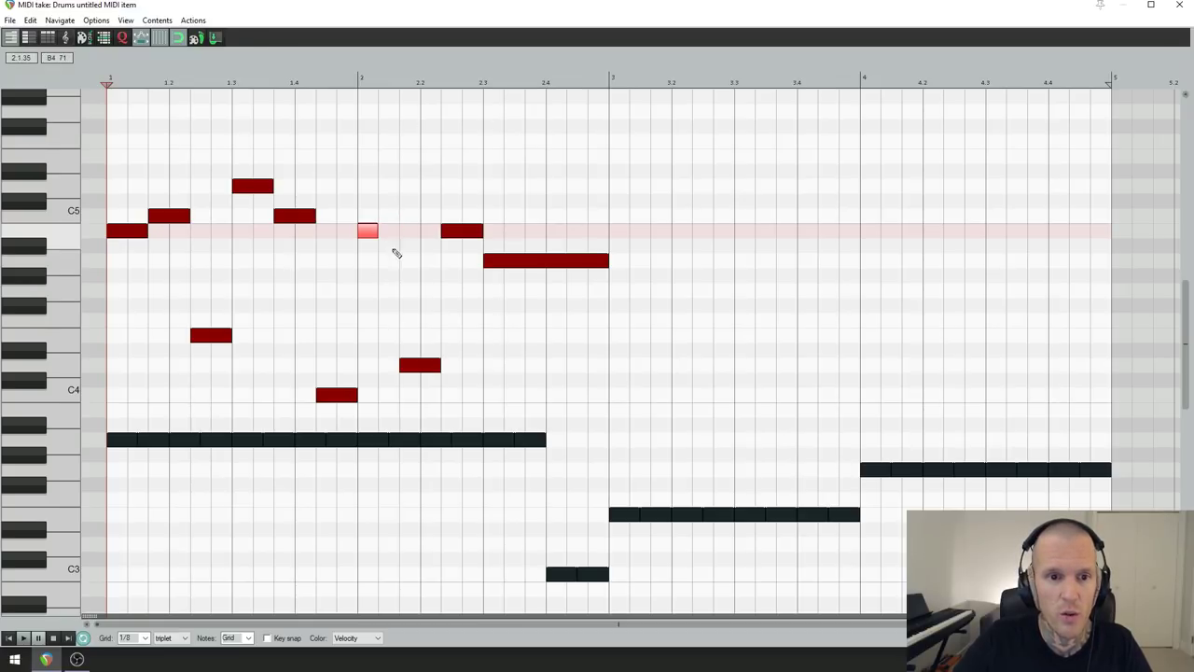
left_click_drag(429, 365, 407, 366)
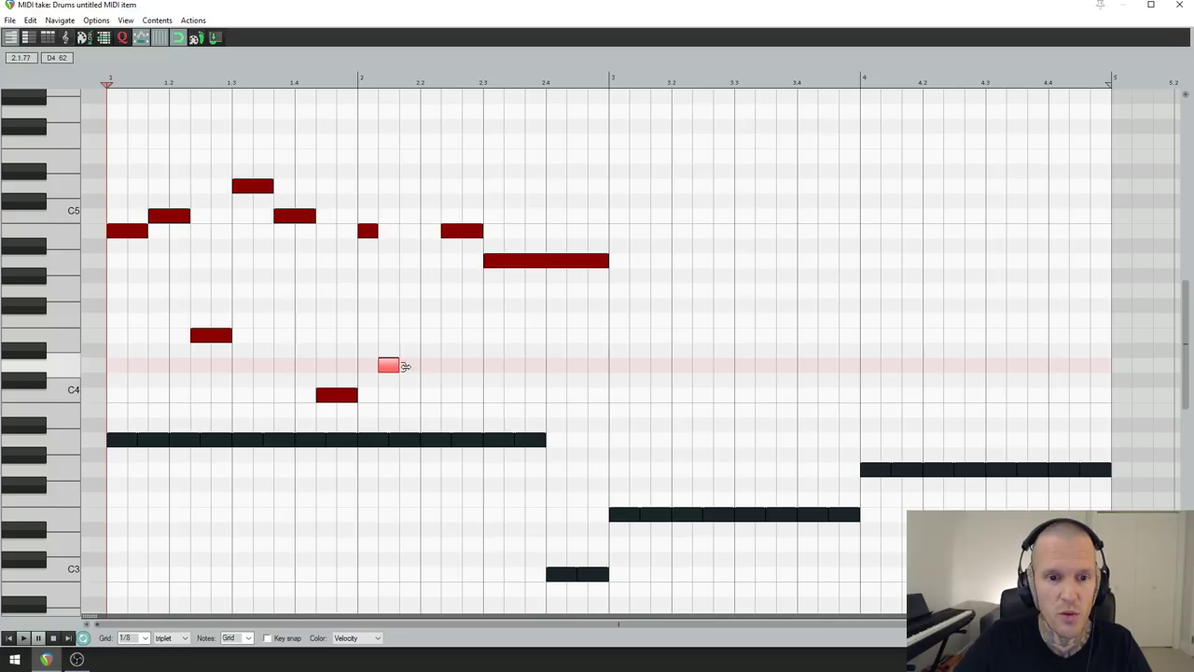
left_click_drag(458, 234, 421, 230)
left_click_drag(485, 260, 436, 264)
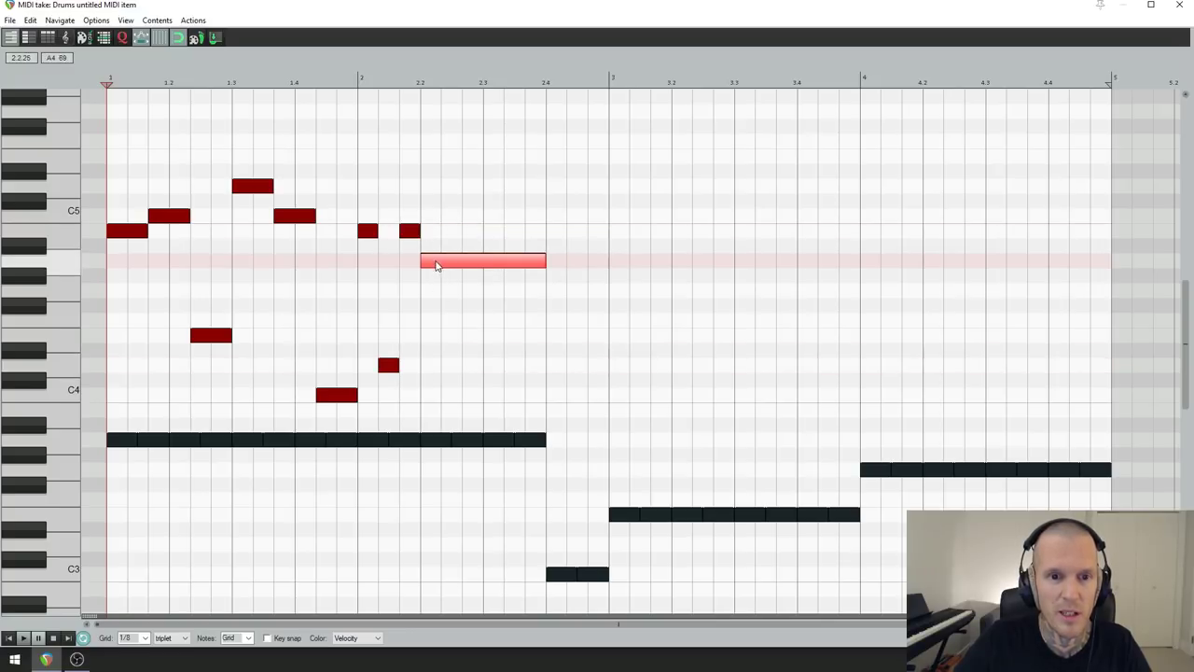
left_click_drag(544, 260, 483, 260)
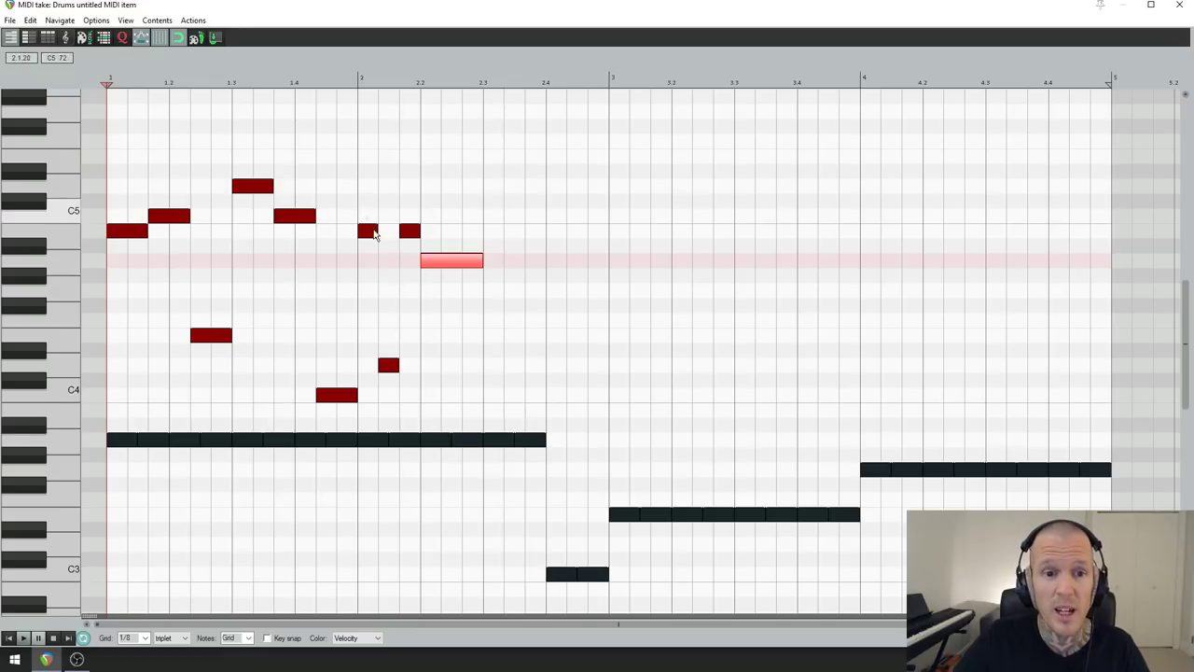
Copy bar 2's opening triplet figure half a bar later, then select the two A4 notes
left_click_drag(365, 218, 467, 382)
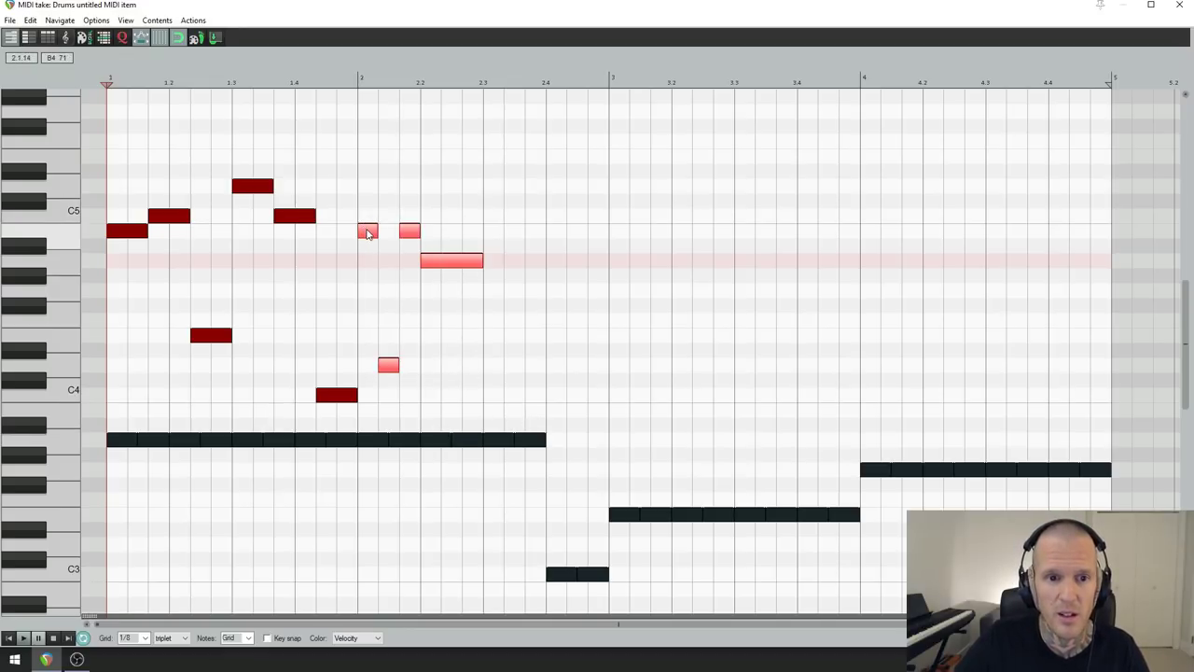
left_click_drag(368, 233, 495, 238)
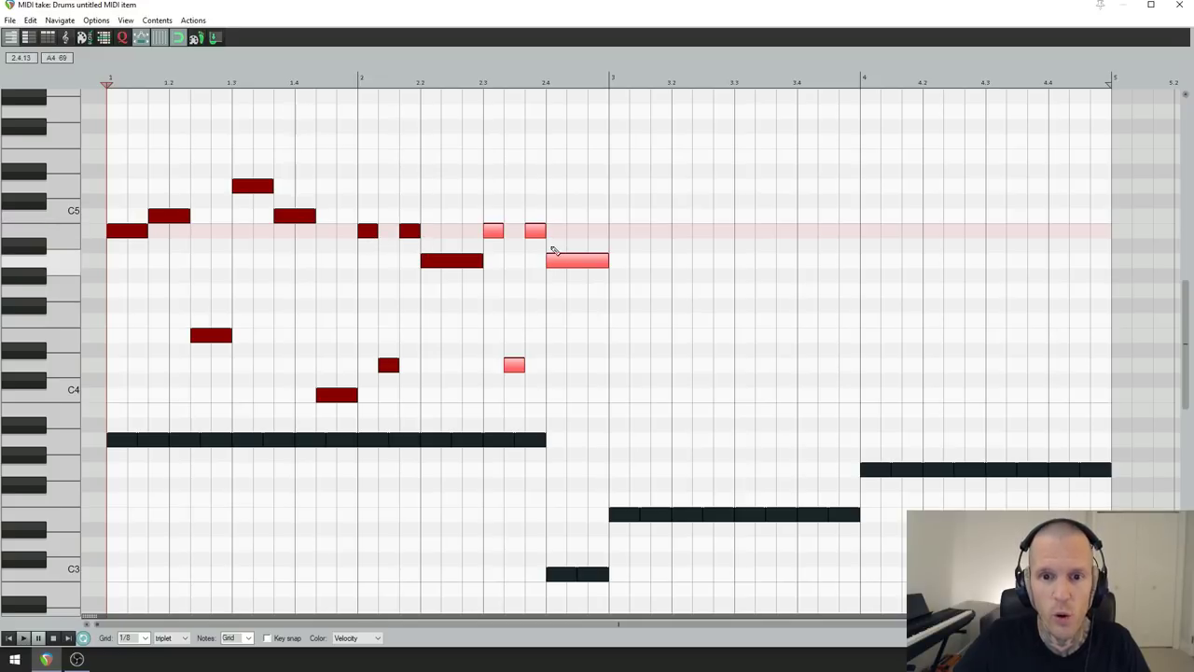
left_click(446, 262)
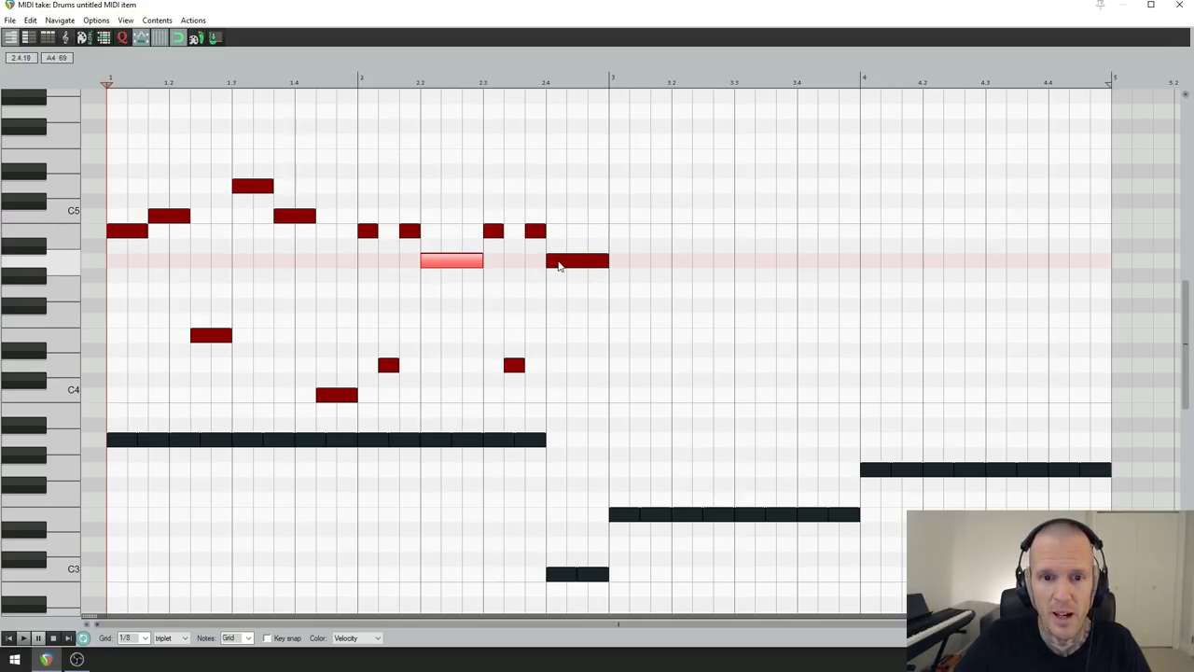
left_click(558, 266)
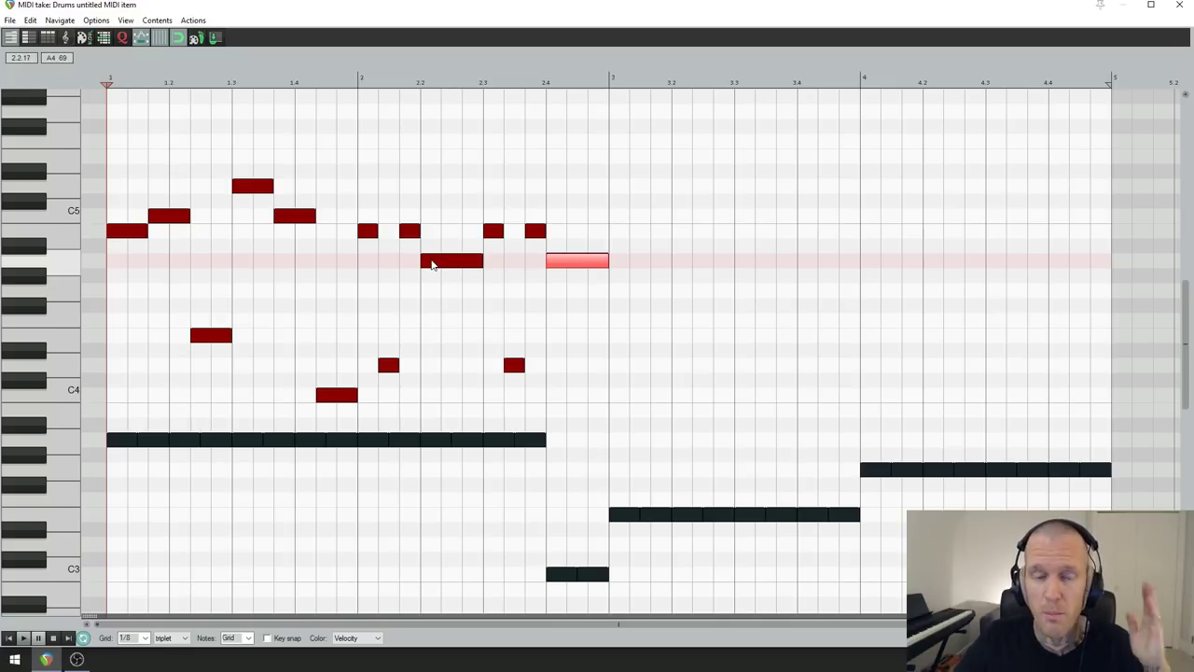
Play the loop, copy the bars 1–2 melody into bars 3–4, and select the bar-4 copy
key("space")
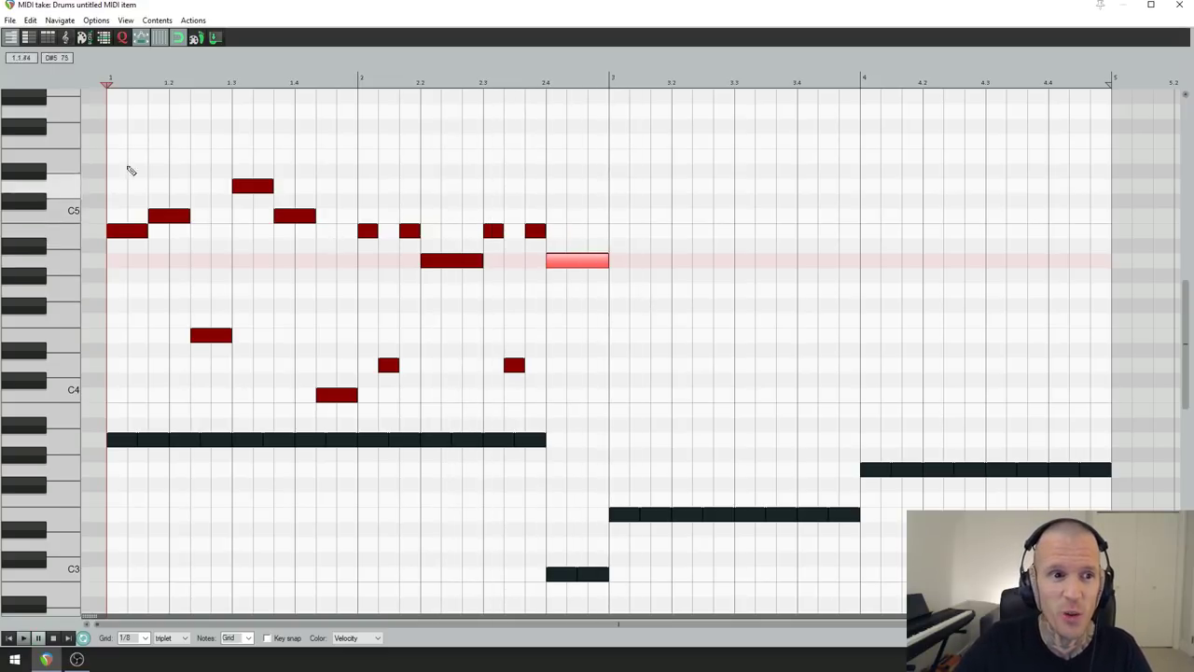
left_click_drag(120, 156, 625, 412)
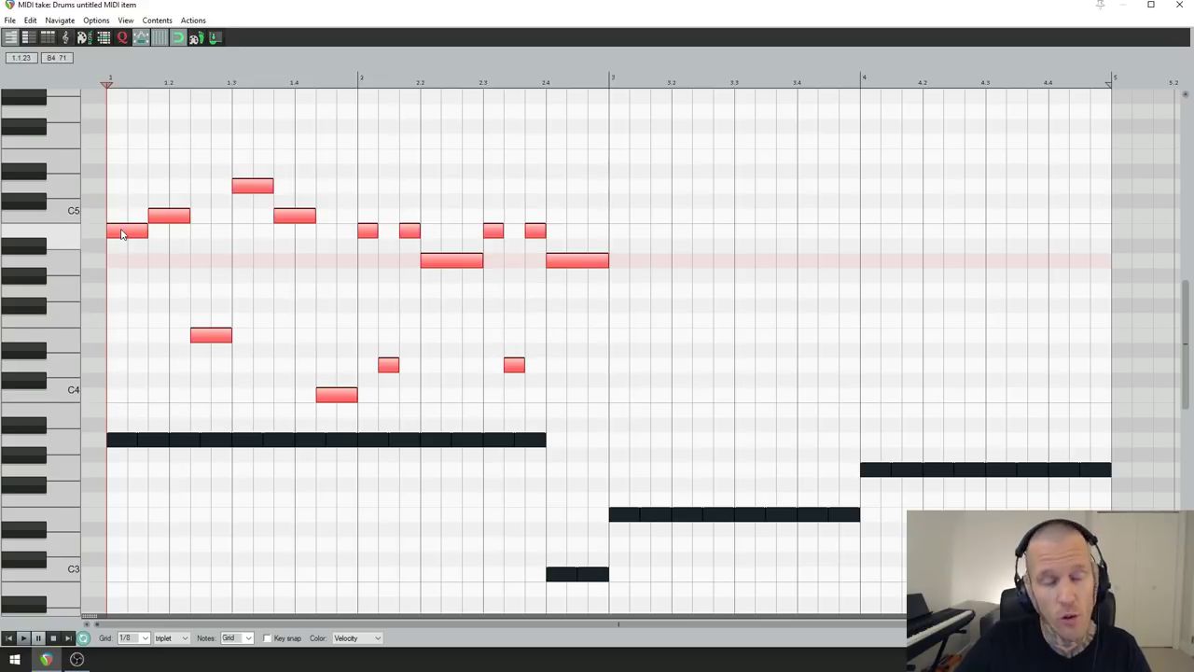
left_click_drag(125, 232, 622, 240)
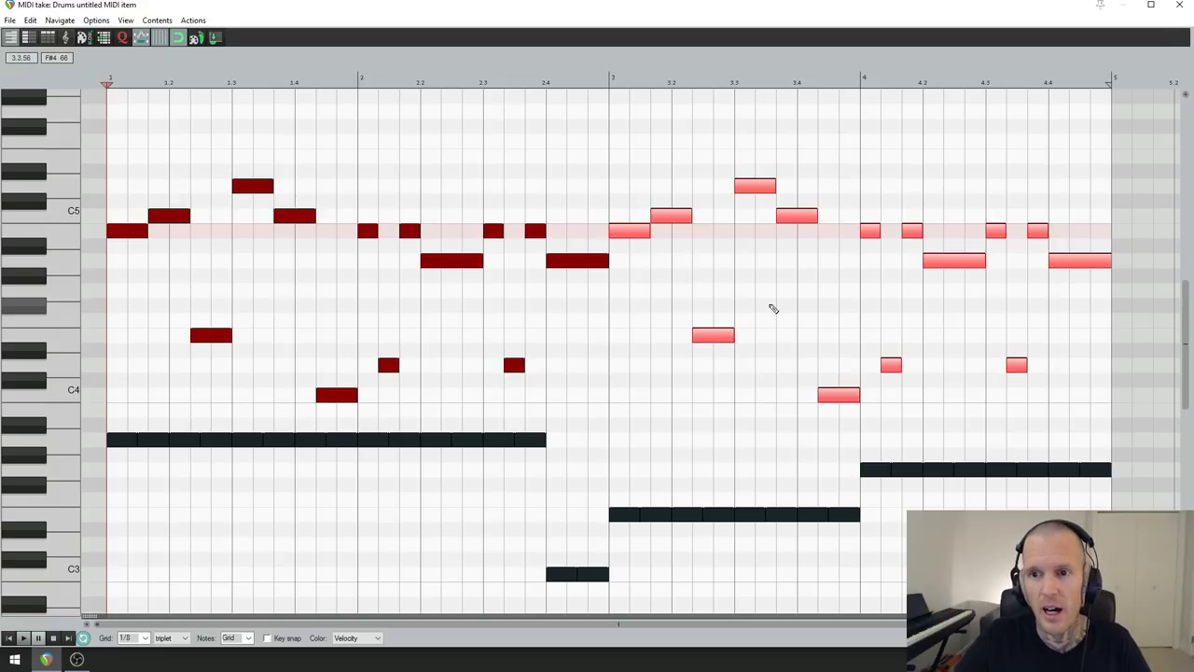
left_click_drag(870, 205, 1127, 390)
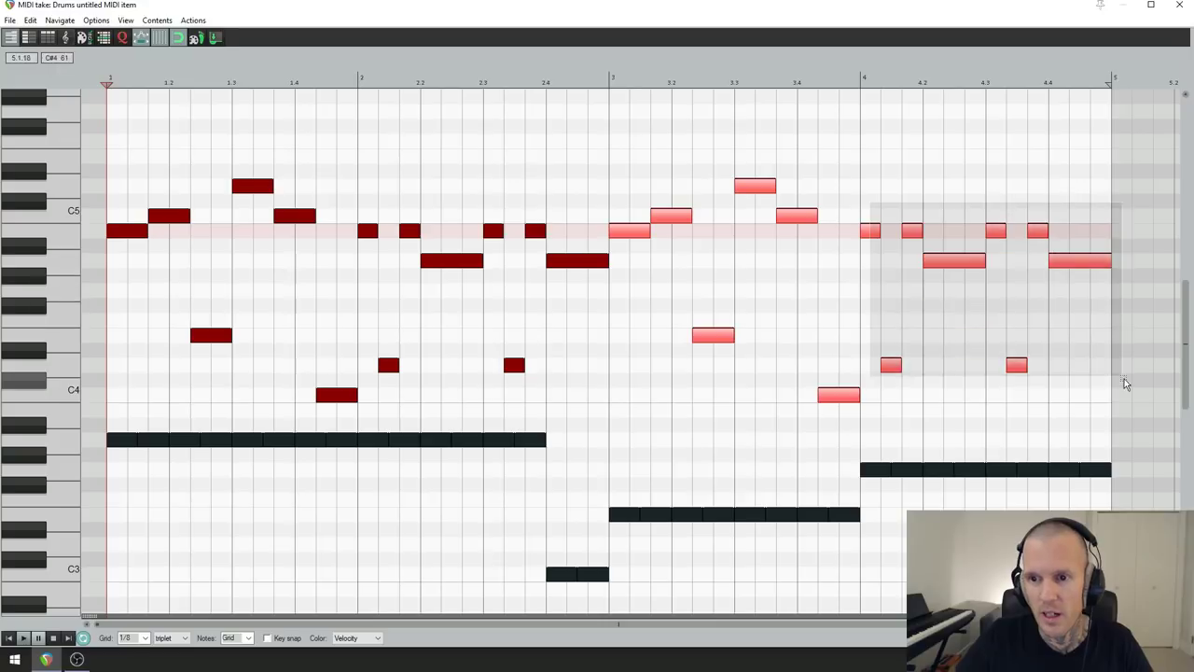
Replace bar 4 with a straight-grid copy of bar 2's opening notes, moving its A4 an eighth later
key("Delete")
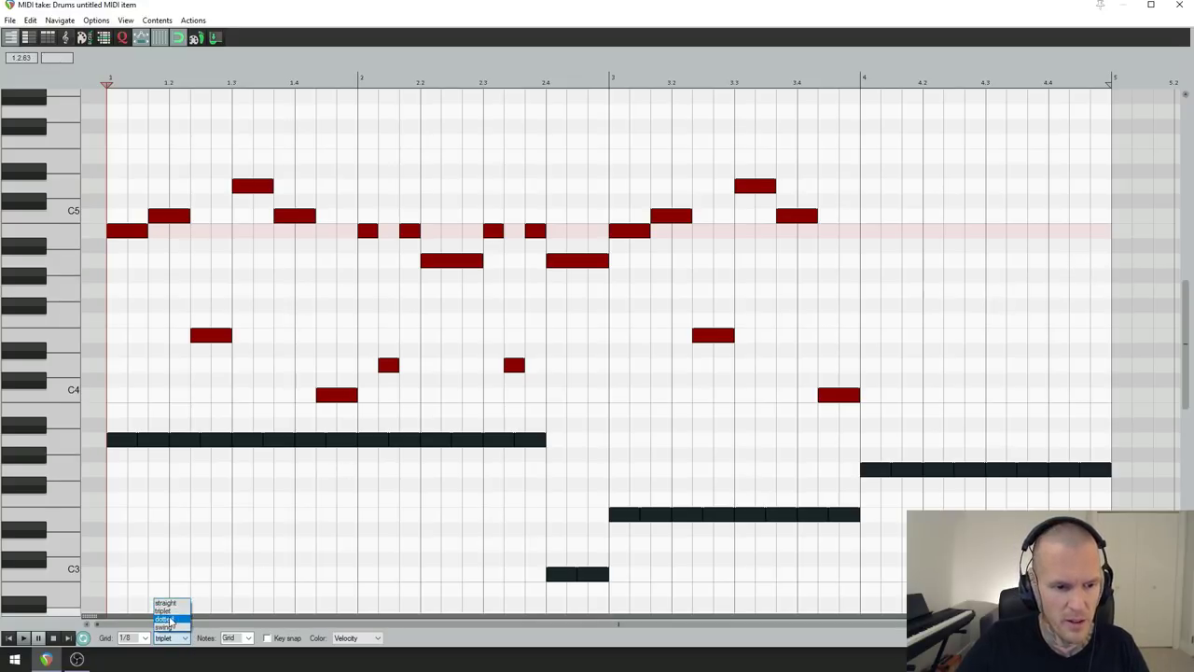
left_click(172, 603)
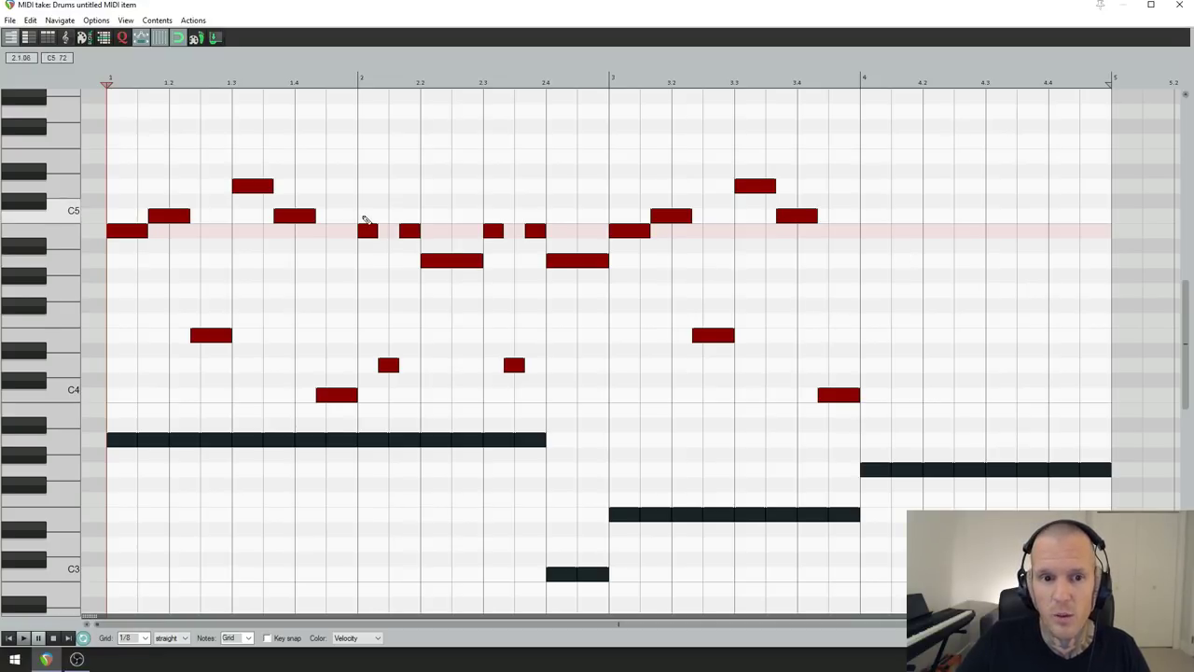
left_click_drag(364, 219, 443, 372)
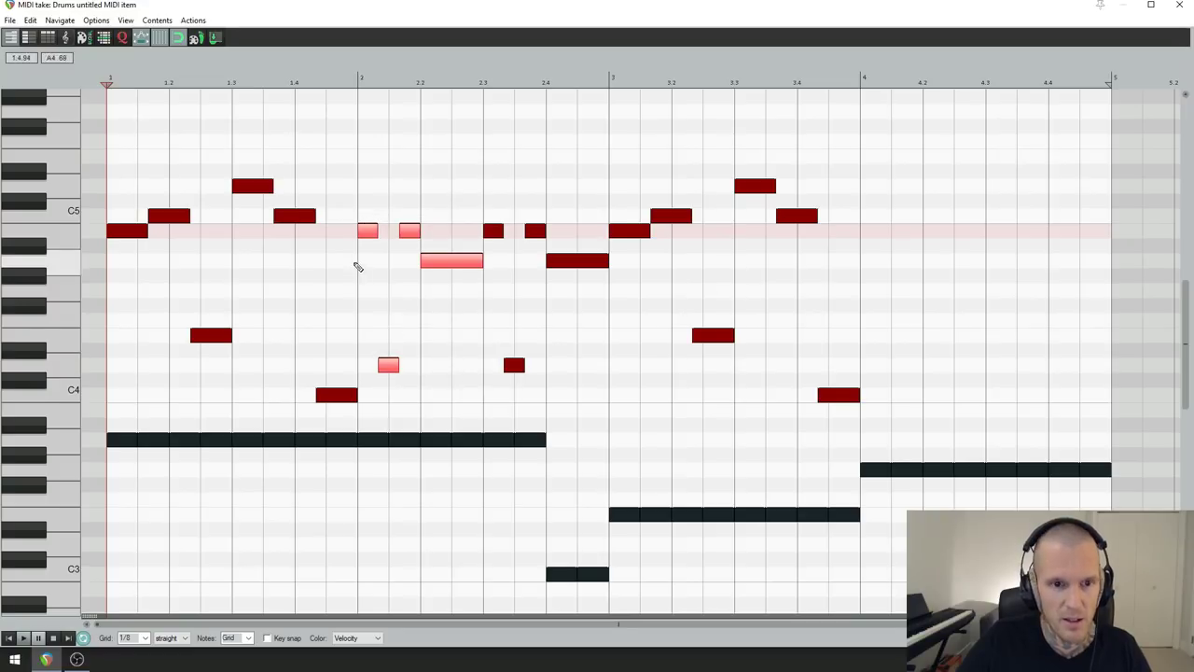
left_click_drag(371, 236, 873, 236, "ctrl")
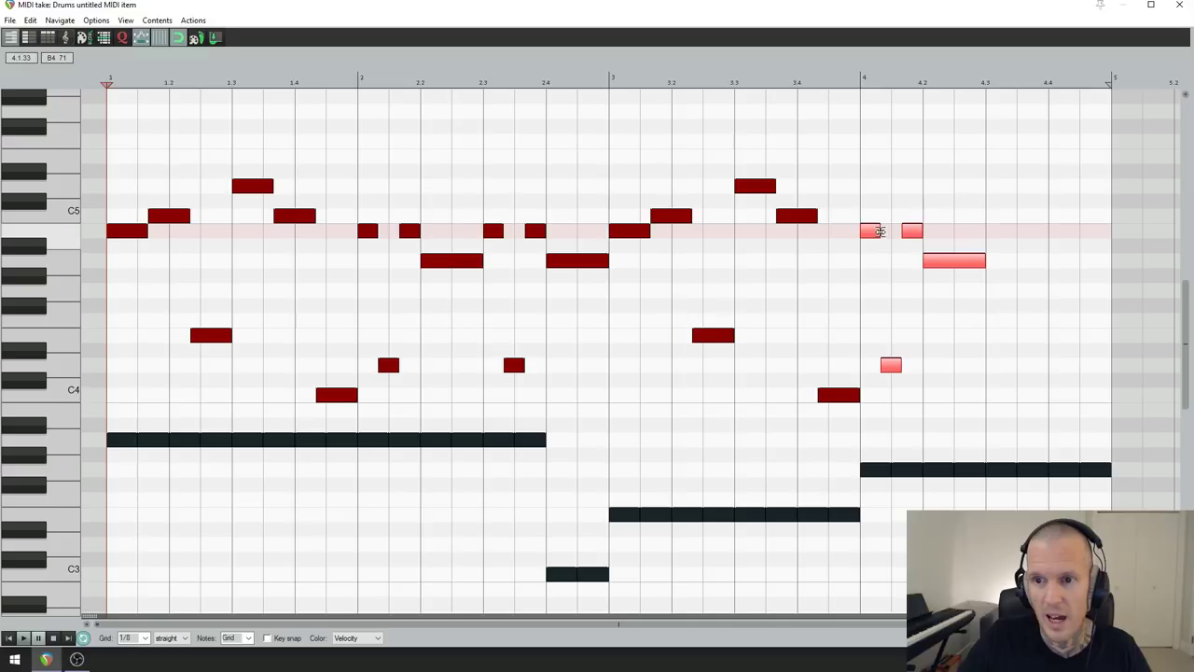
left_click(896, 368)
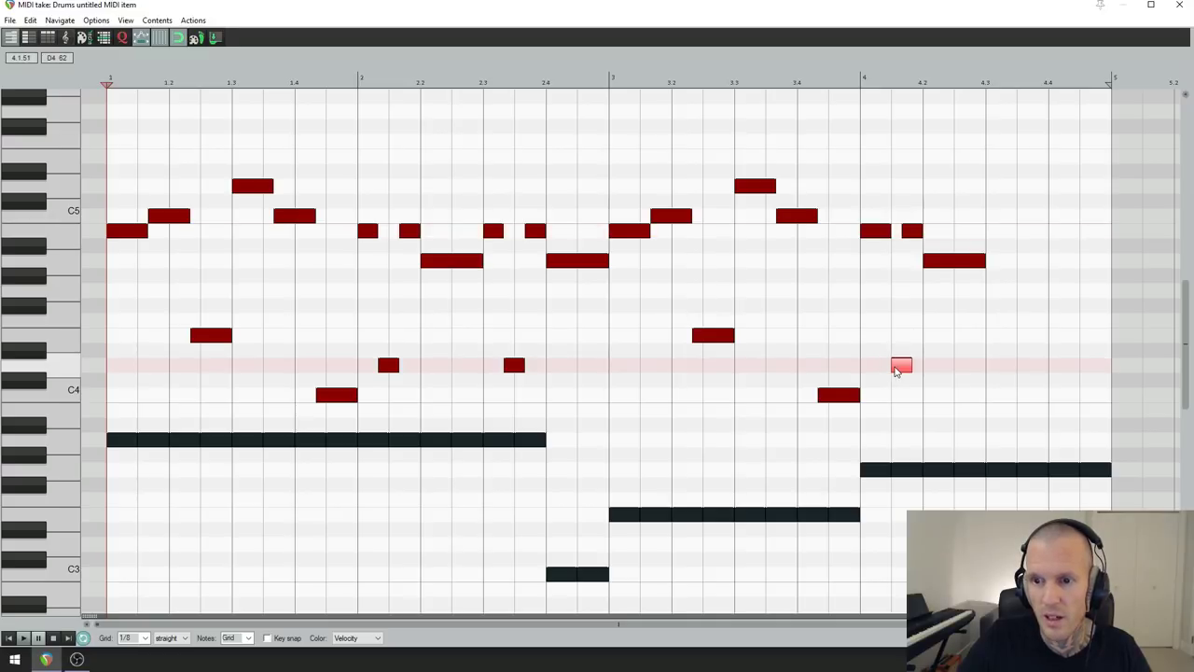
left_click(920, 233)
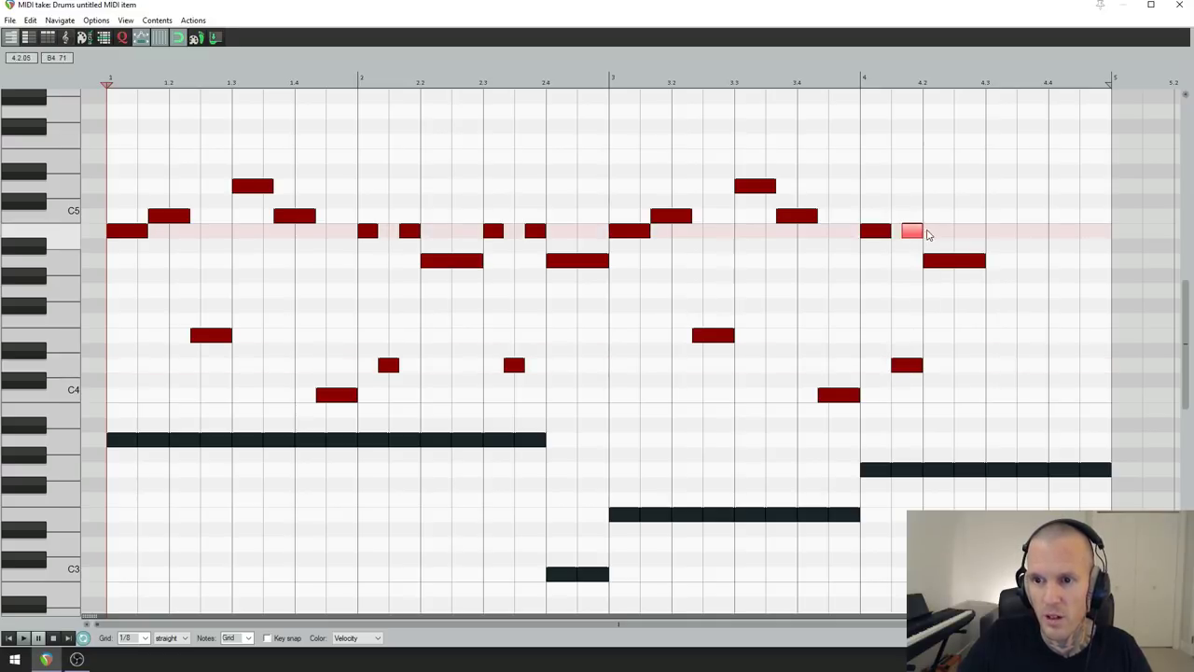
left_click_drag(940, 262, 972, 265)
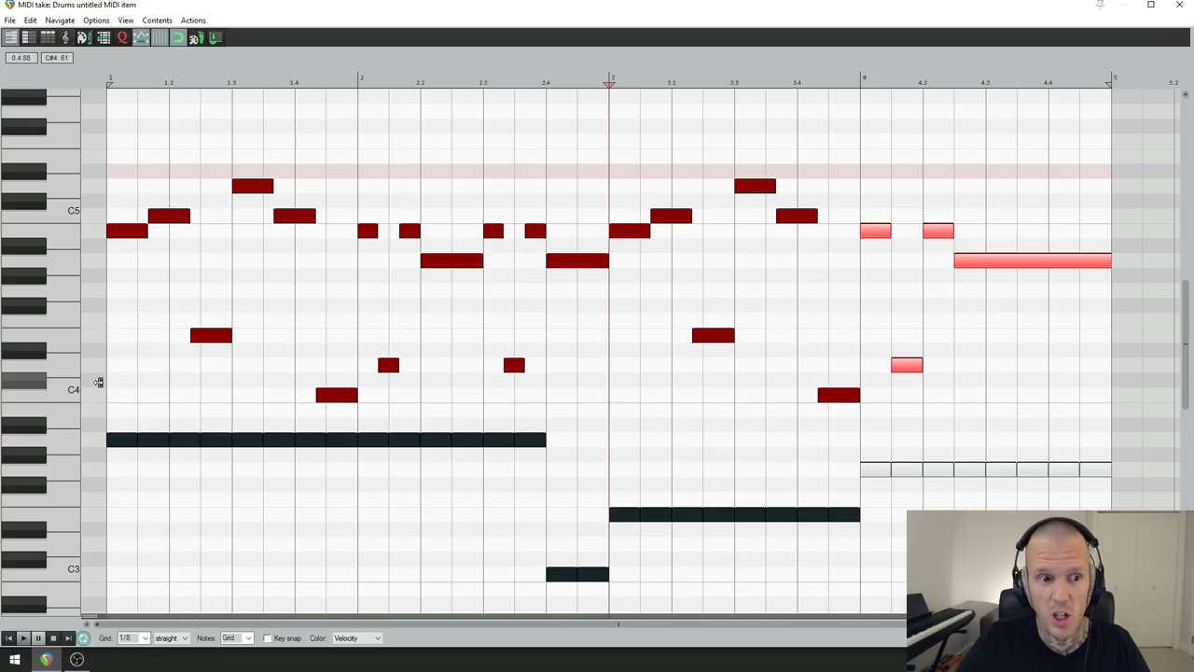
left_click(112, 411)
key("space")
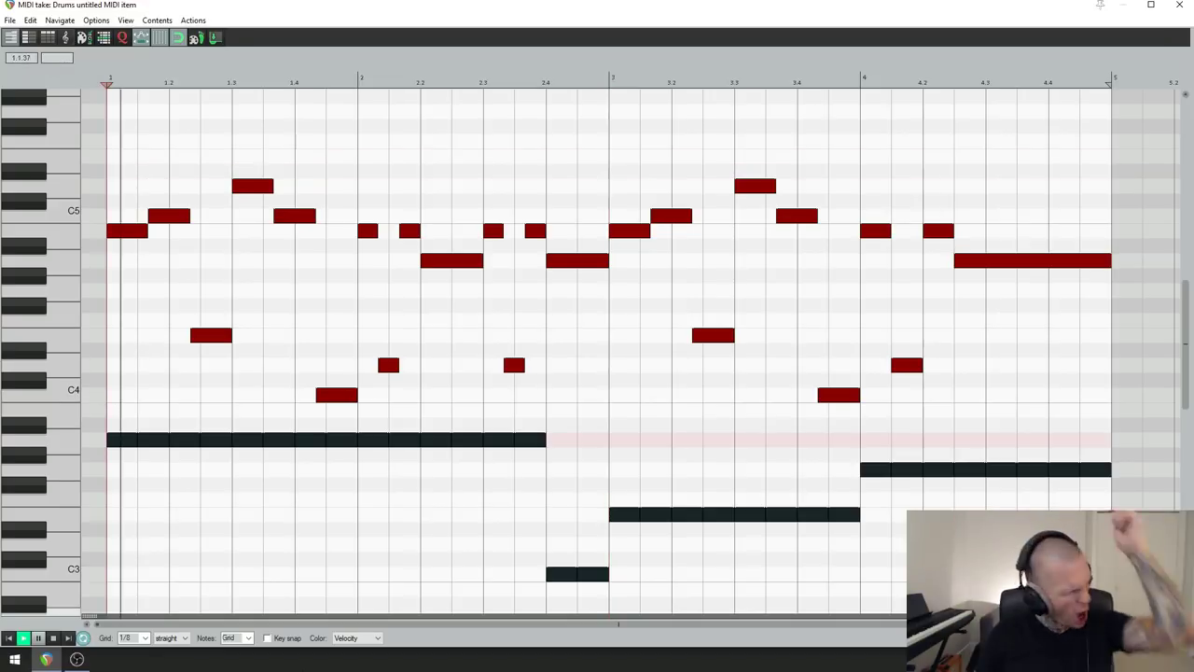